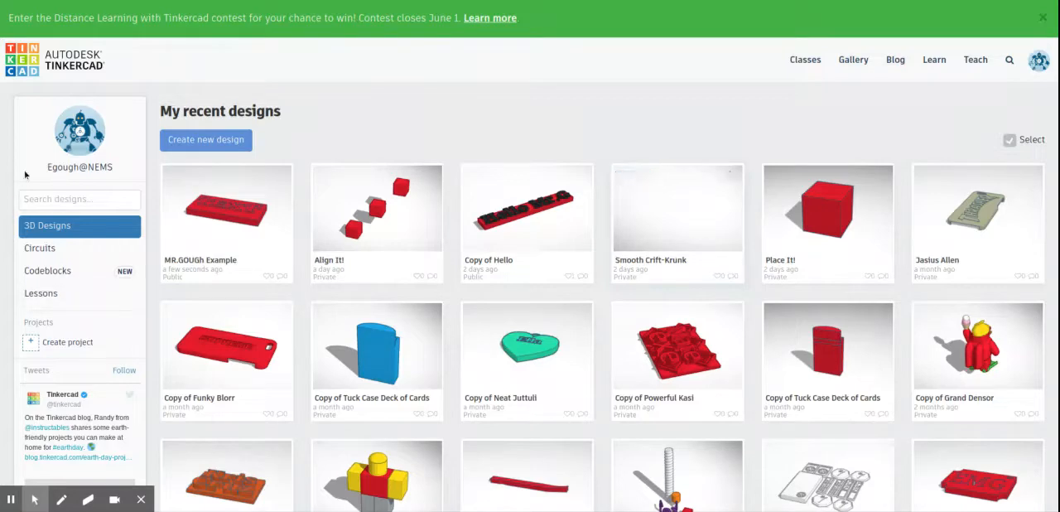
Step: Create a new 3D design and rename it with the owner's title and surname followed by "Key Chain"
{"action": "left_click", "coordinate": [209, 141]}
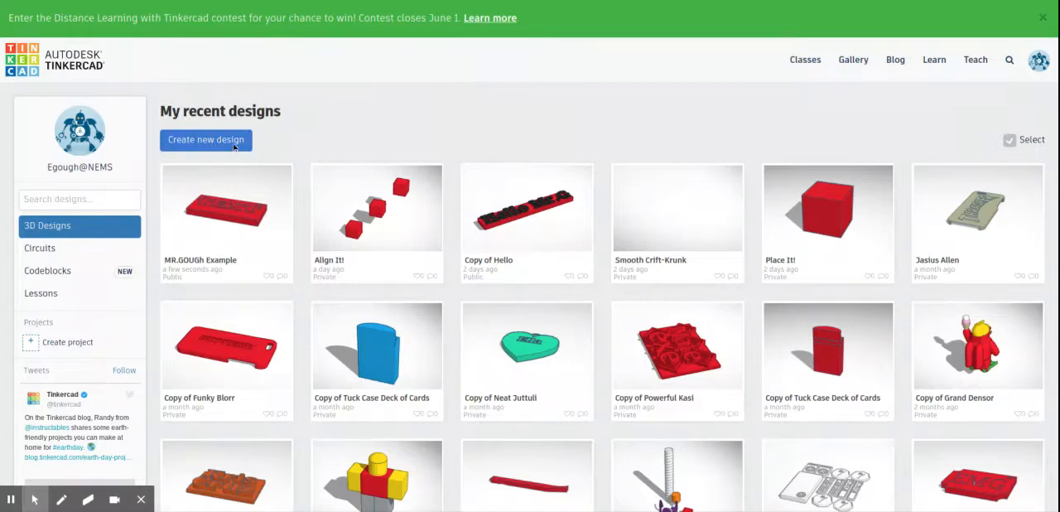
{"action": "left_click", "coordinate": [234, 147]}
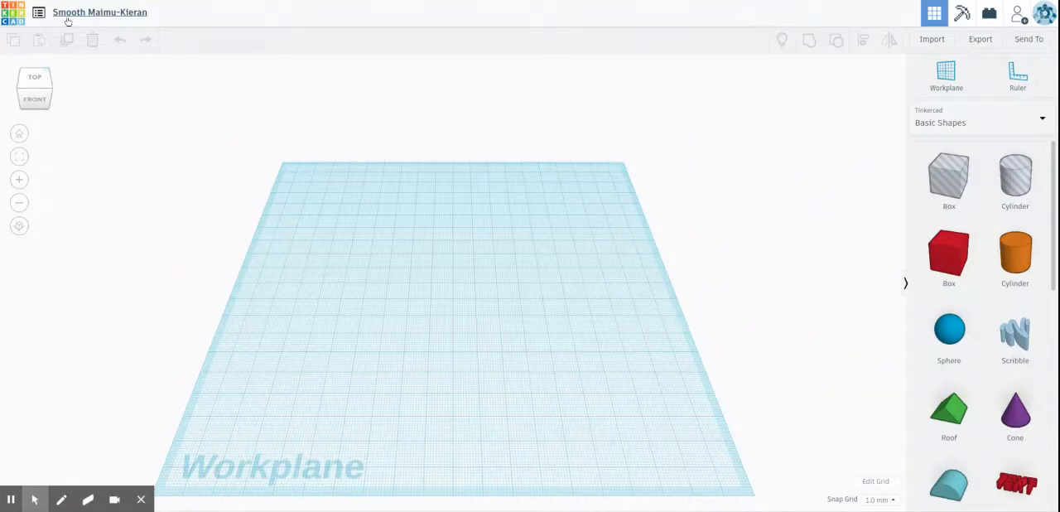
{"action": "left_click", "coordinate": [145, 14]}
{"action": "key", "text": "BackSpace"}
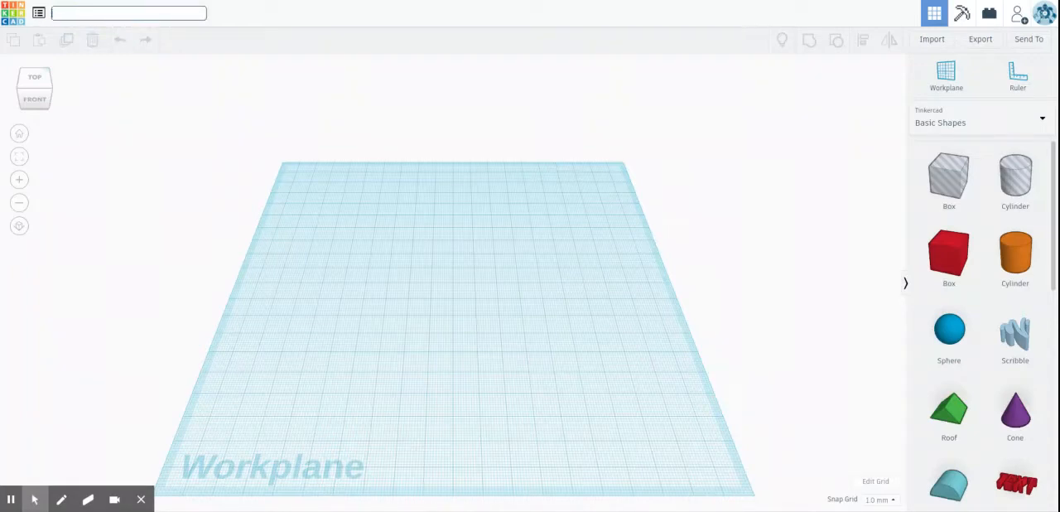
{"action": "type", "text": "Mr. Goughs Key Chain"}
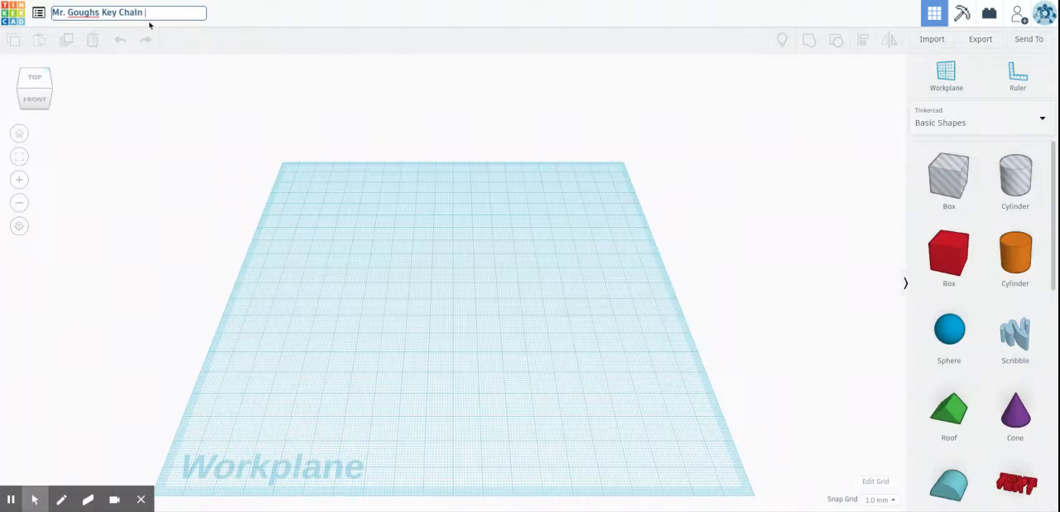
{"action": "left_click", "coordinate": [255, 142]}
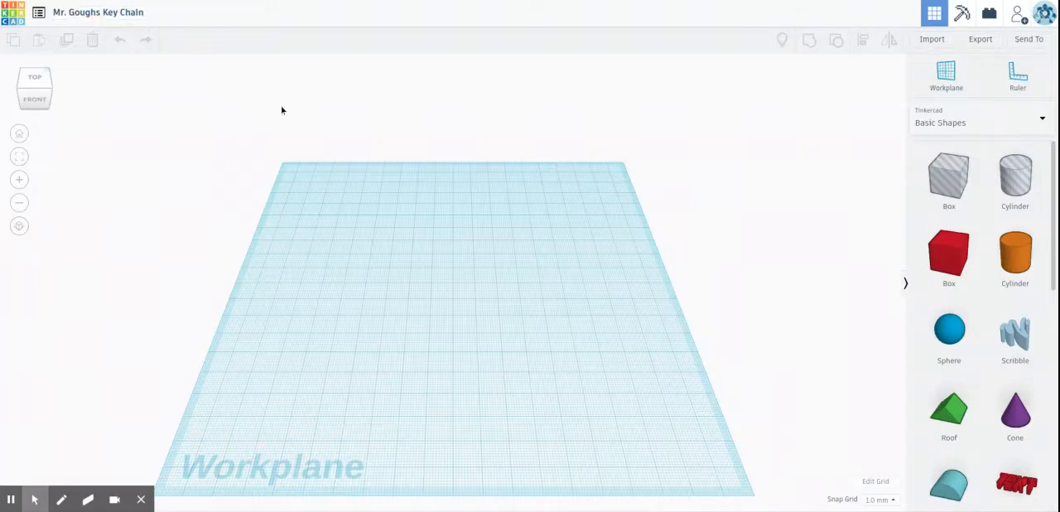
Step: Change the workplane grid units to inches and set the snap grid to 1/16 in
{"action": "left_click", "coordinate": [871, 482]}
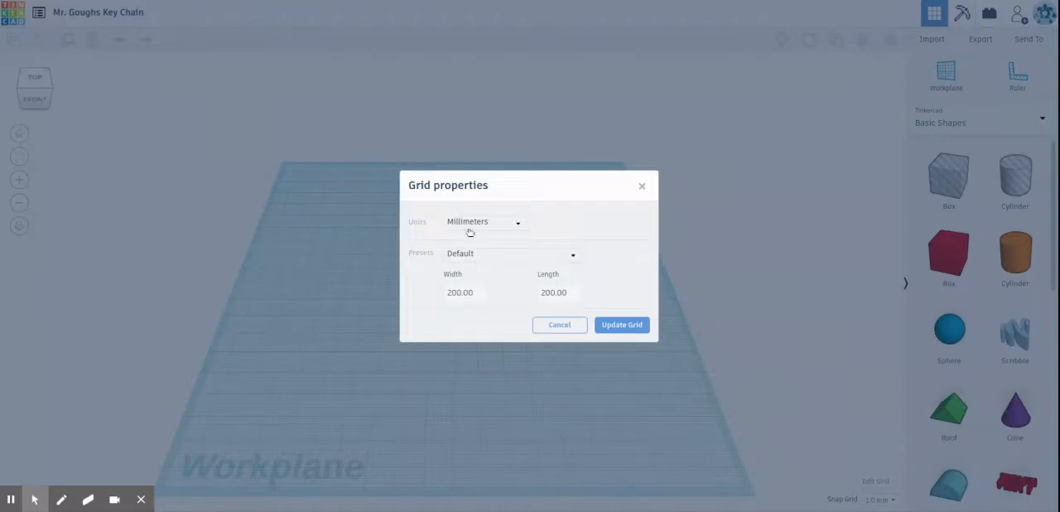
{"action": "left_click", "coordinate": [485, 222]}
{"action": "left_click", "coordinate": [485, 253]}
{"action": "left_click", "coordinate": [621, 324]}
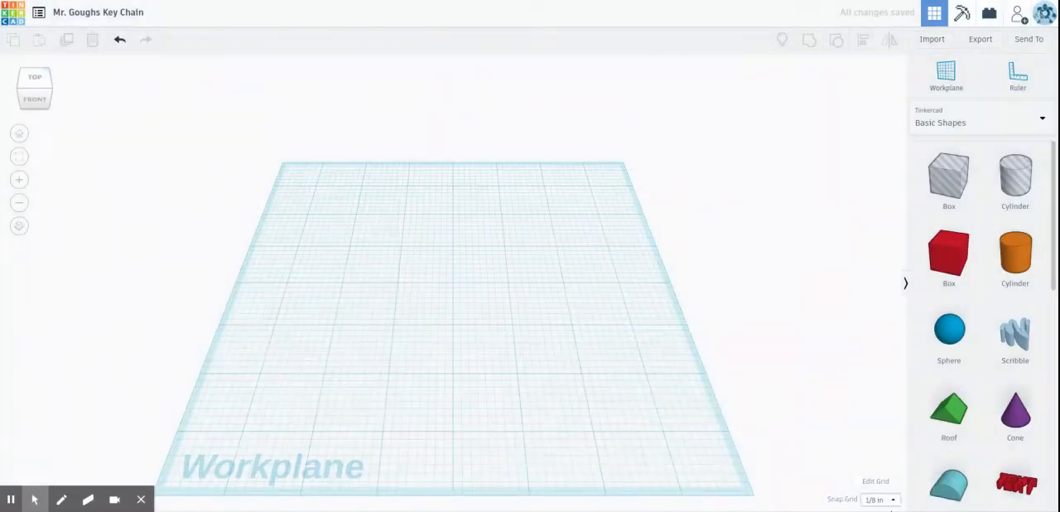
{"action": "left_click", "coordinate": [886, 501]}
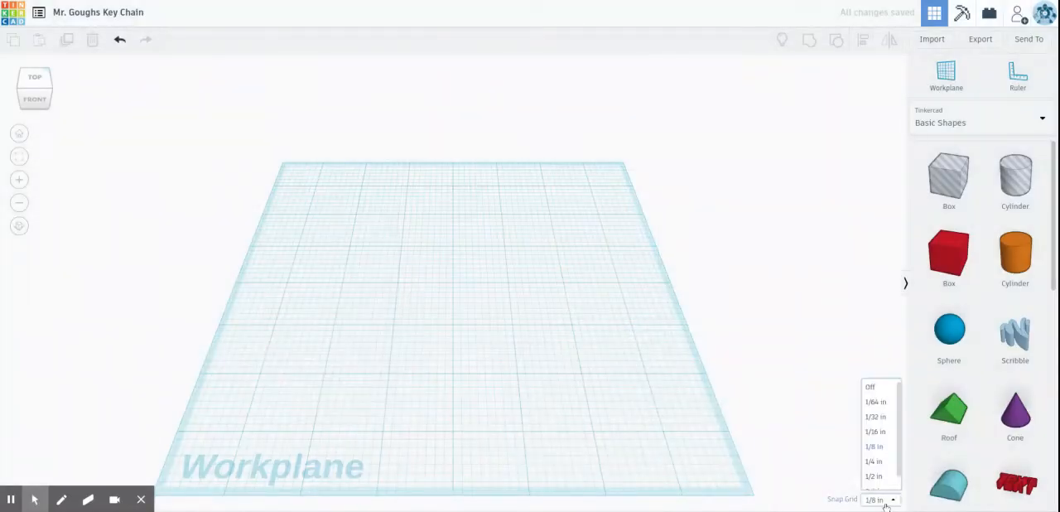
{"action": "left_click", "coordinate": [881, 437]}
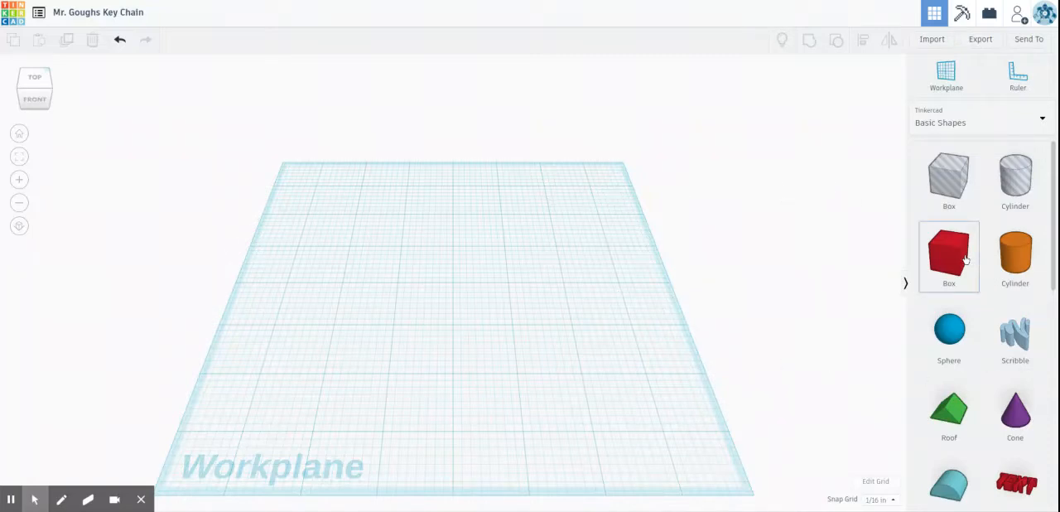
Step: Place a solid red box on the back-left area of the workplane and set its height to 0.5 in
{"action": "left_click_drag", "start_coordinate": [965, 260], "coordinate": [370, 259]}
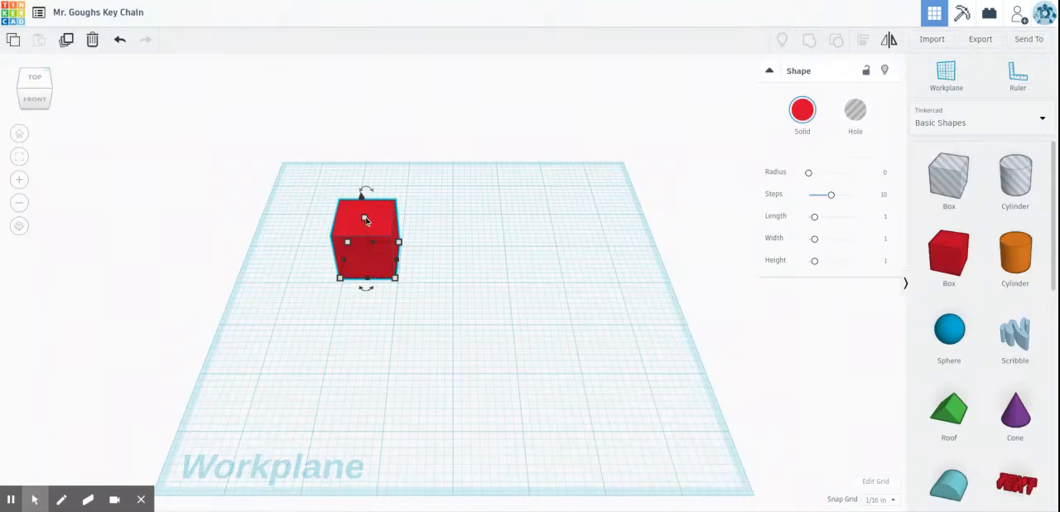
{"action": "left_click", "coordinate": [422, 239]}
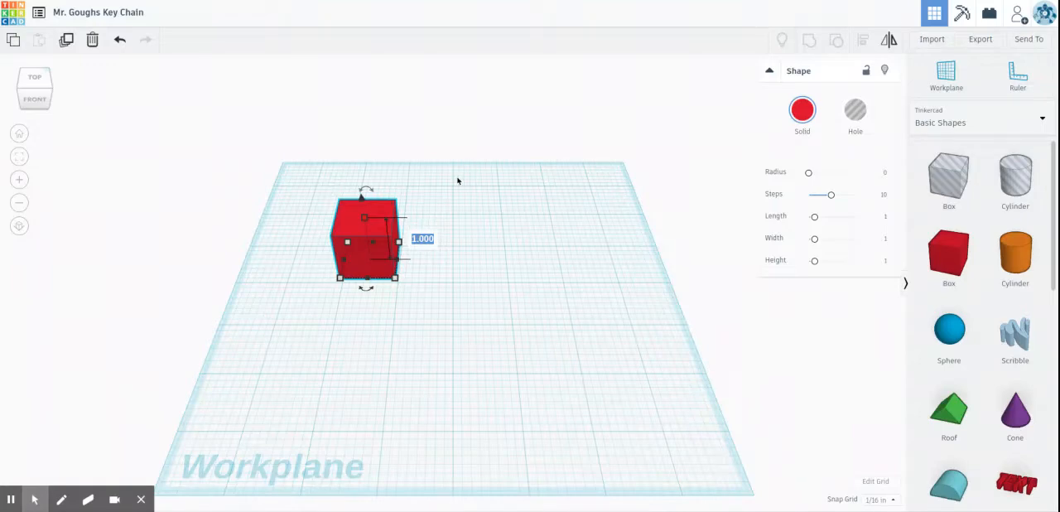
{"action": "type", "text": ".5"}
{"action": "key", "text": "Return"}
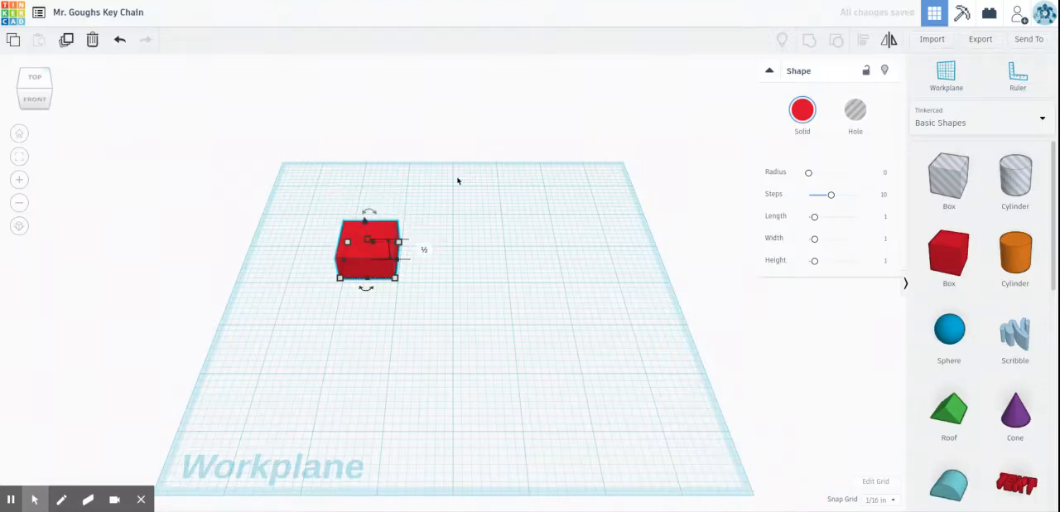
Step: Set the red box's side-to-side dimension to 3 in
{"action": "mouse_move", "coordinate": [339, 282]}
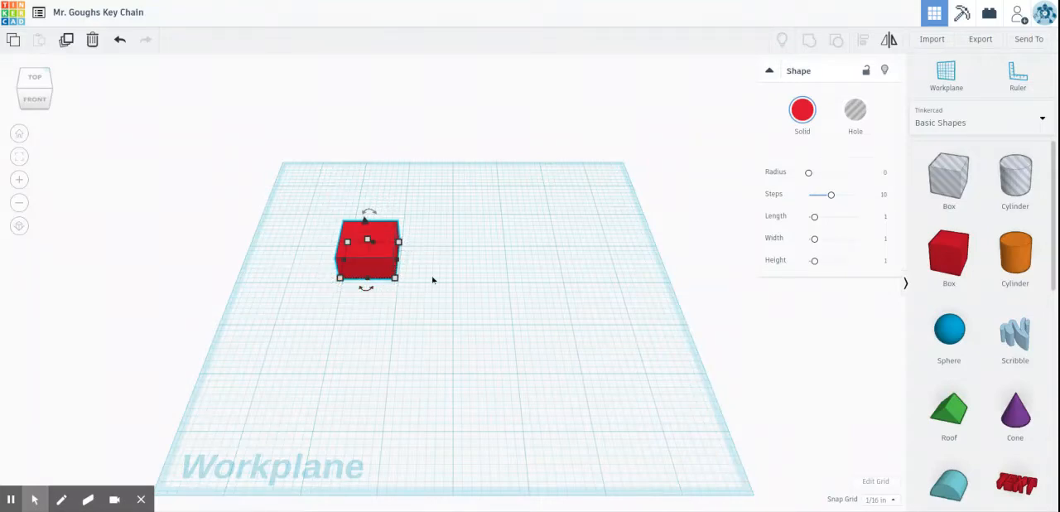
{"action": "left_click", "coordinate": [339, 280]}
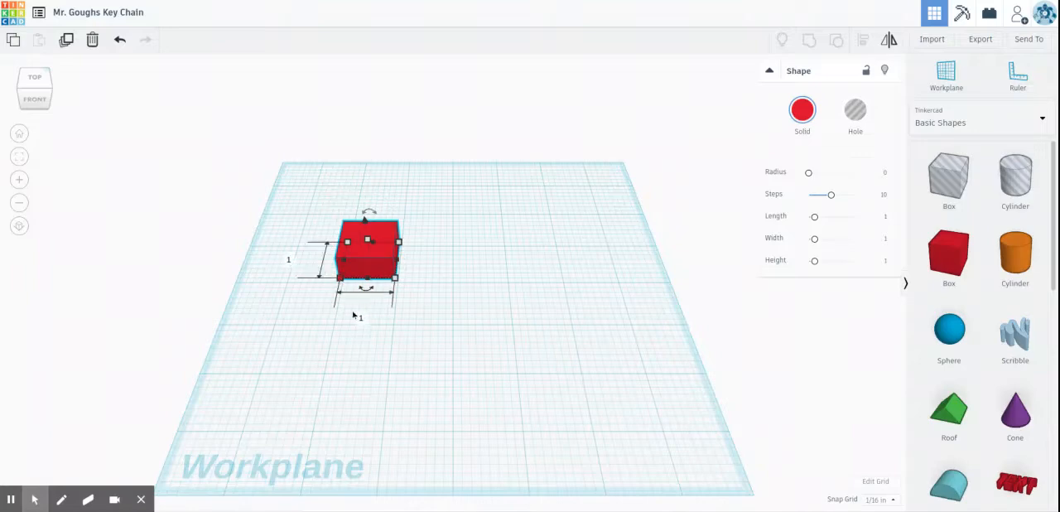
{"action": "left_click", "coordinate": [360, 317]}
{"action": "type", "text": "3"}
{"action": "key", "text": "Return"}
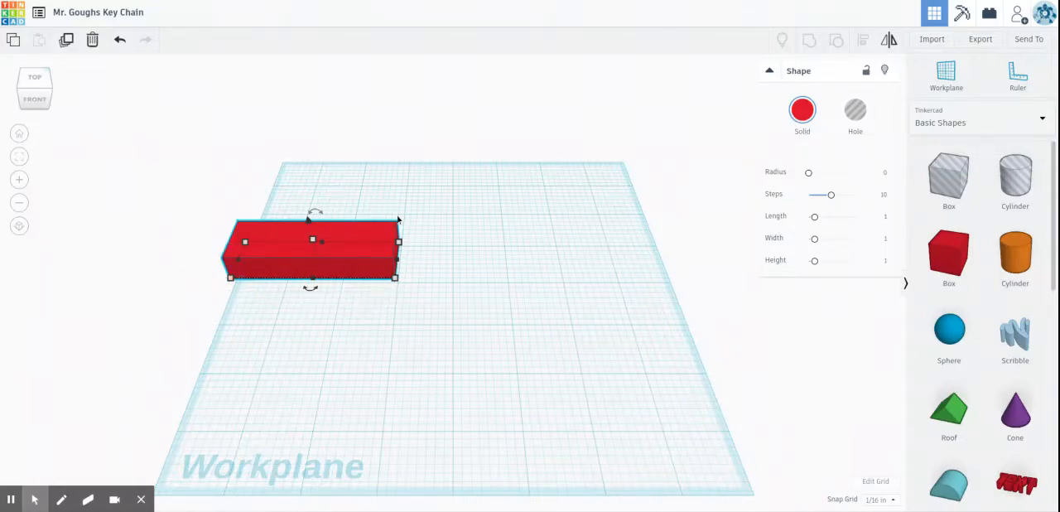
Step: Move the red box rightward and toward the front so it lies fully on the workplane, slightly left of centre
{"action": "key", "text": "Right"}
{"action": "key", "text": "Right"}
{"action": "key", "text": "Right"}
{"action": "key", "text": "Right"}
{"action": "key", "text": "Right"}
{"action": "key", "text": "Right"}
{"action": "key", "text": "Right"}
{"action": "key", "text": "Right"}
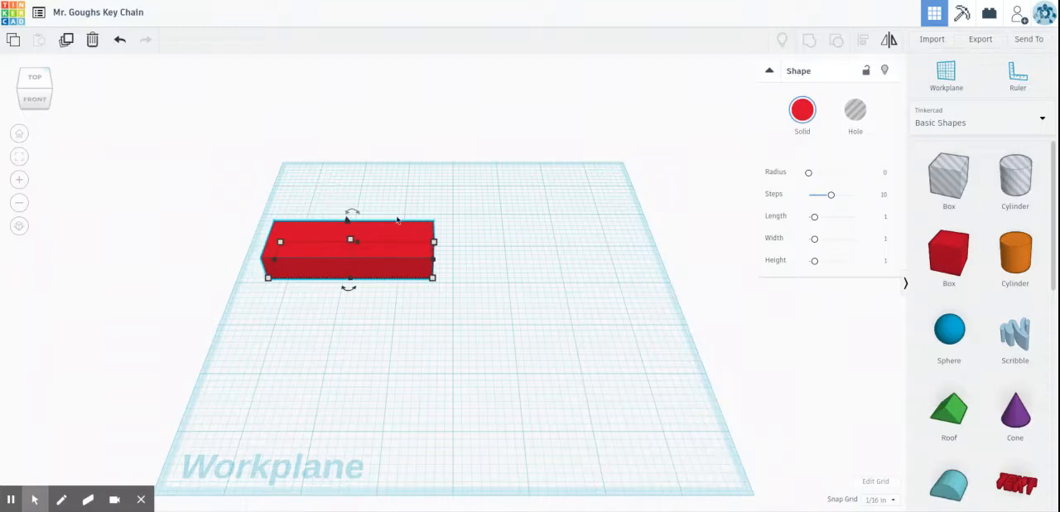
{"action": "key", "text": "Right"}
{"action": "key", "text": "Right"}
{"action": "key", "text": "Right"}
{"action": "key", "text": "Right"}
{"action": "key", "text": "Right"}
{"action": "key", "text": "Right"}
{"action": "key", "text": "Right"}
{"action": "key", "text": "Right"}
{"action": "key", "text": "Right"}
{"action": "key", "text": "Right"}
{"action": "key", "text": "Right"}
{"action": "key", "text": "Right"}
{"action": "key", "text": "Right"}
{"action": "key", "text": "Right"}
{"action": "key", "text": "Right"}
{"action": "key", "text": "Right"}
{"action": "key", "text": "Right"}
{"action": "key", "text": "Right"}
{"action": "key", "text": "Right"}
{"action": "key", "text": "Right"}
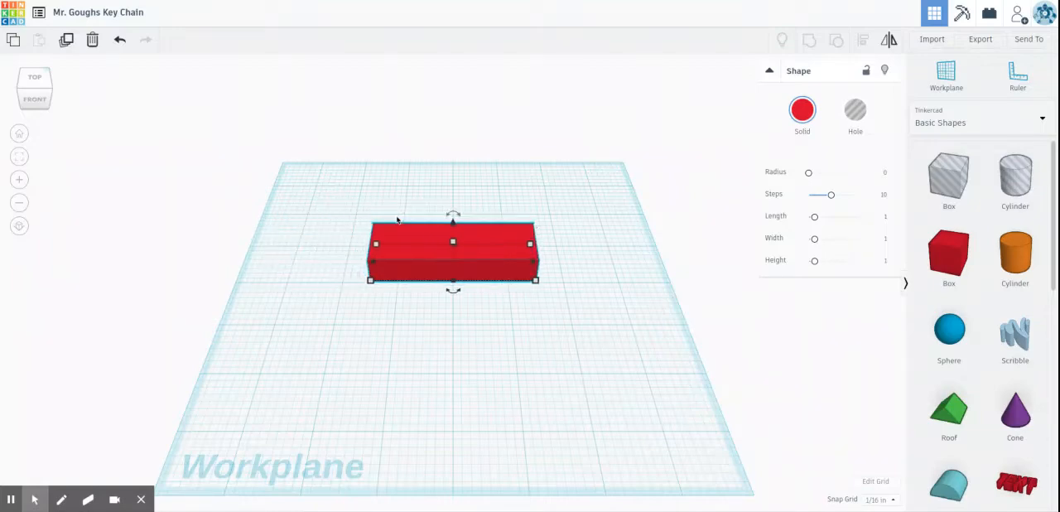
{"action": "key", "text": "Down"}
{"action": "key", "text": "Down"}
{"action": "key", "text": "Down"}
{"action": "key", "text": "Down"}
{"action": "key", "text": "Down"}
{"action": "key", "text": "Down"}
{"action": "key", "text": "Down"}
{"action": "key", "text": "Down"}
{"action": "key", "text": "Down"}
{"action": "key", "text": "Down"}
{"action": "key", "text": "Left"}
{"action": "key", "text": "Left"}
{"action": "key", "text": "Left"}
{"action": "key", "text": "Left"}
{"action": "key", "text": "Left"}
{"action": "key", "text": "Left"}
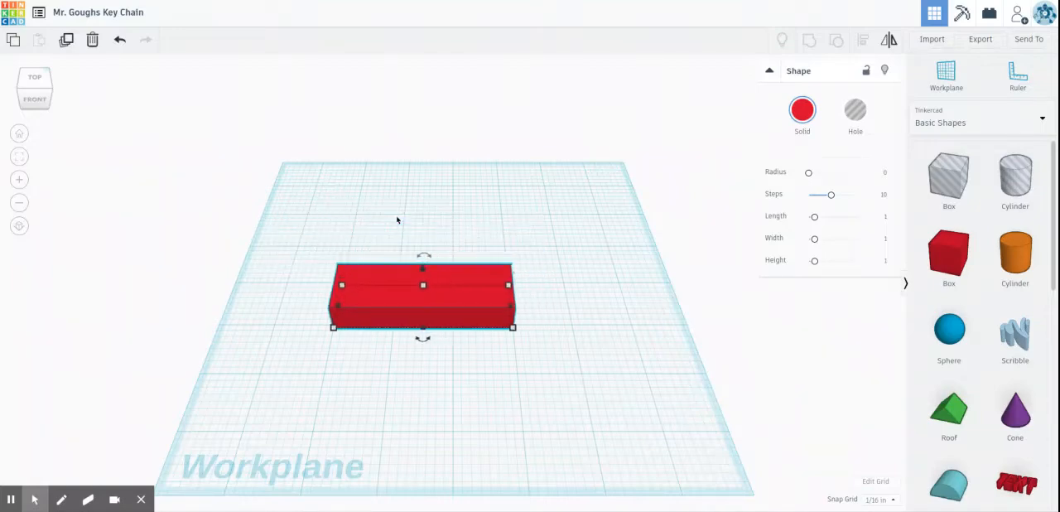
{"action": "key", "text": "Left"}
{"action": "key", "text": "Left"}
{"action": "key", "text": "Left"}
{"action": "key", "text": "Left"}
{"action": "key", "text": "Left"}
{"action": "key", "text": "Left"}
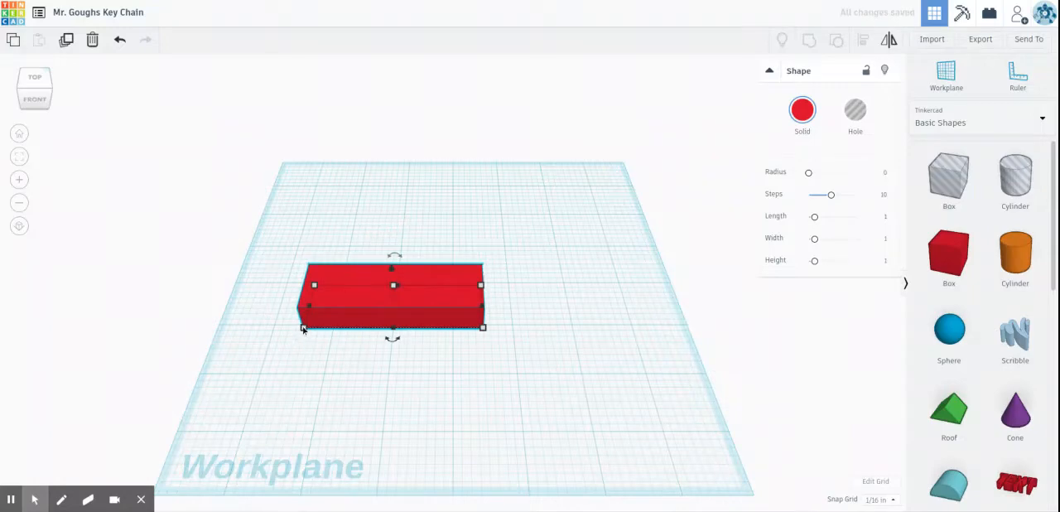
Step: Set the red box's front-to-back dimension to 1.5 in
{"action": "left_click", "coordinate": [249, 304]}
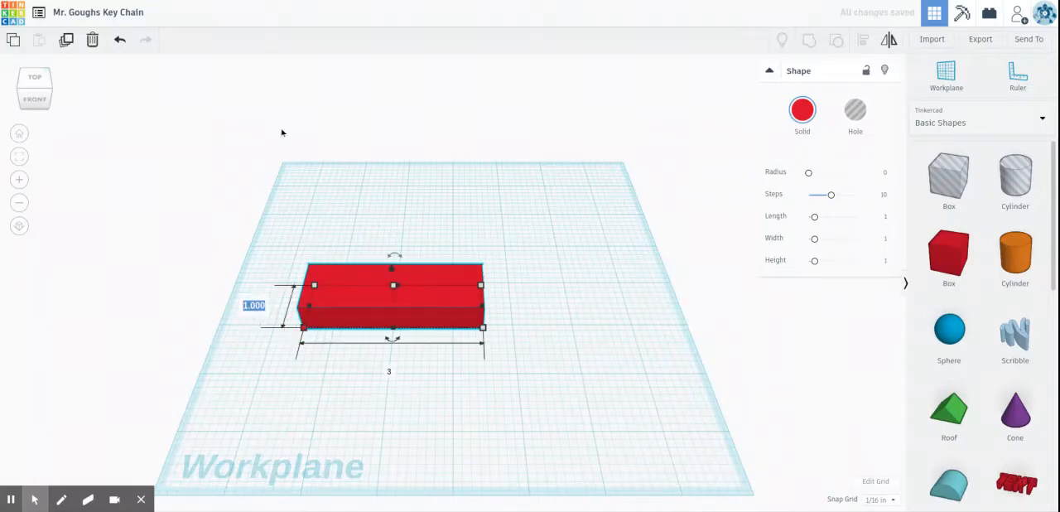
{"action": "left_click", "coordinate": [307, 331]}
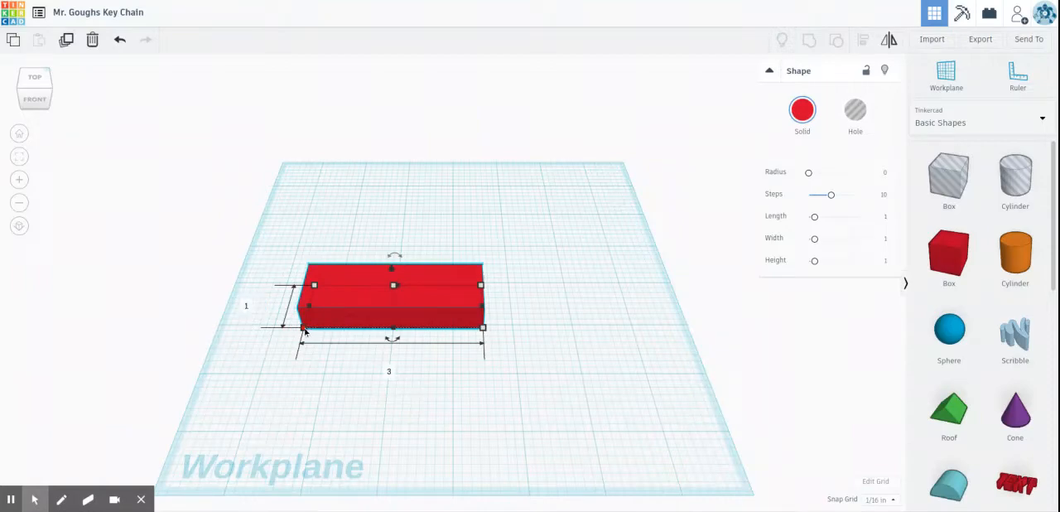
{"action": "left_click", "coordinate": [247, 305]}
{"action": "type", "text": "1.5"}
{"action": "key", "text": "Return"}
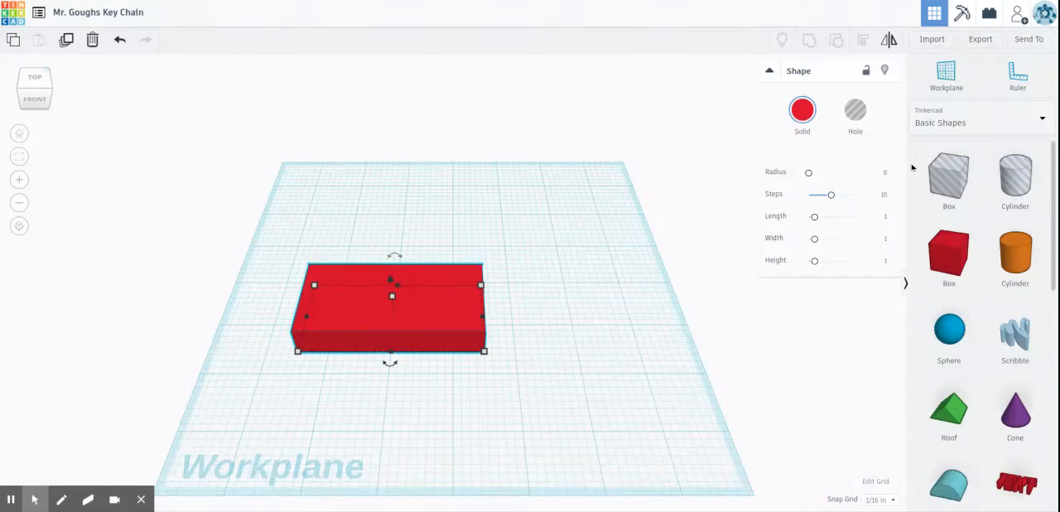
Step: Add a Text shape from the basic shapes to the workplane, directly behind the red box
{"action": "scroll", "coordinate": [960, 292], "scroll_direction": "down", "scroll_amount": 1}
{"action": "scroll", "coordinate": [960, 293], "scroll_direction": "down", "scroll_amount": 3}
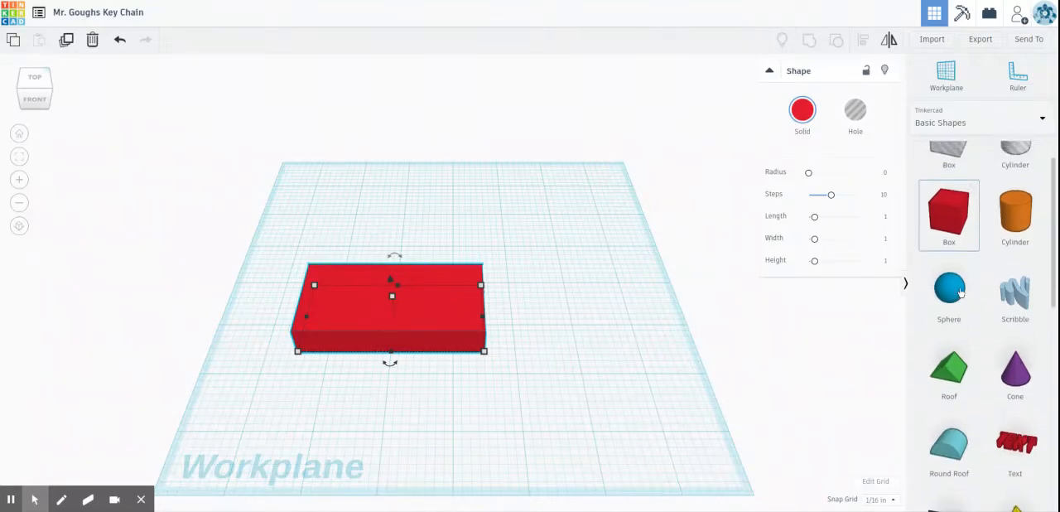
{"action": "scroll", "coordinate": [960, 289], "scroll_direction": "down", "scroll_amount": 1}
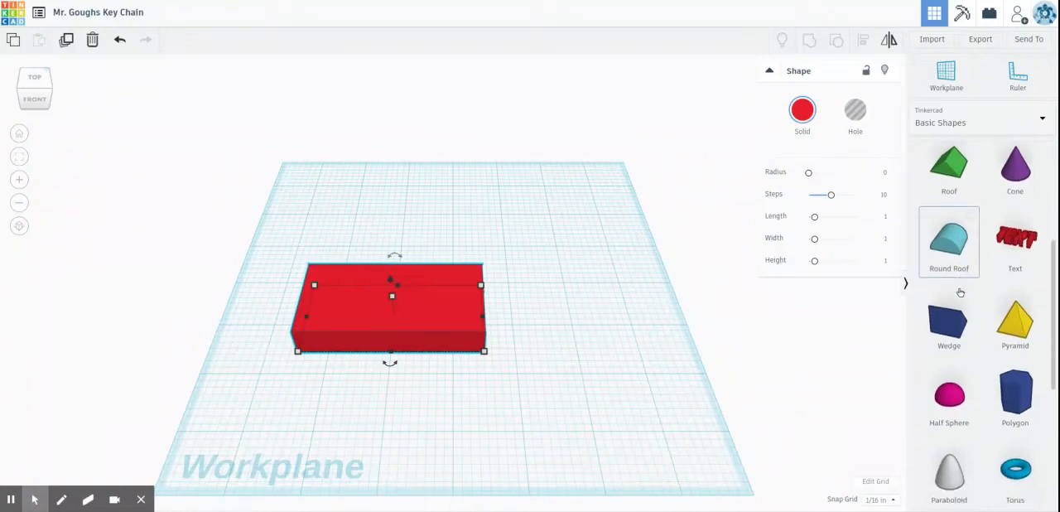
{"action": "scroll", "coordinate": [1050, 228], "scroll_direction": "up", "scroll_amount": 1}
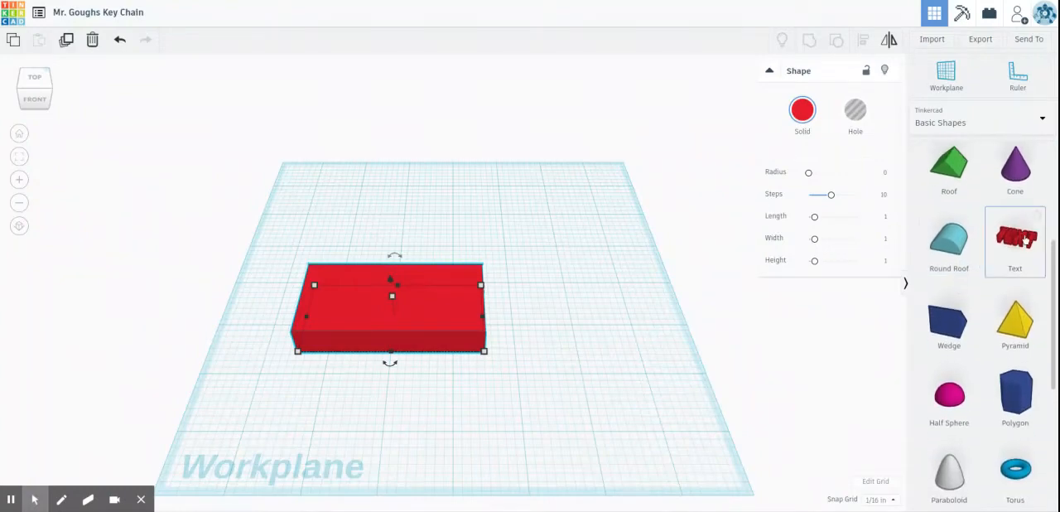
{"action": "left_click_drag", "start_coordinate": [1026, 239], "coordinate": [406, 250]}
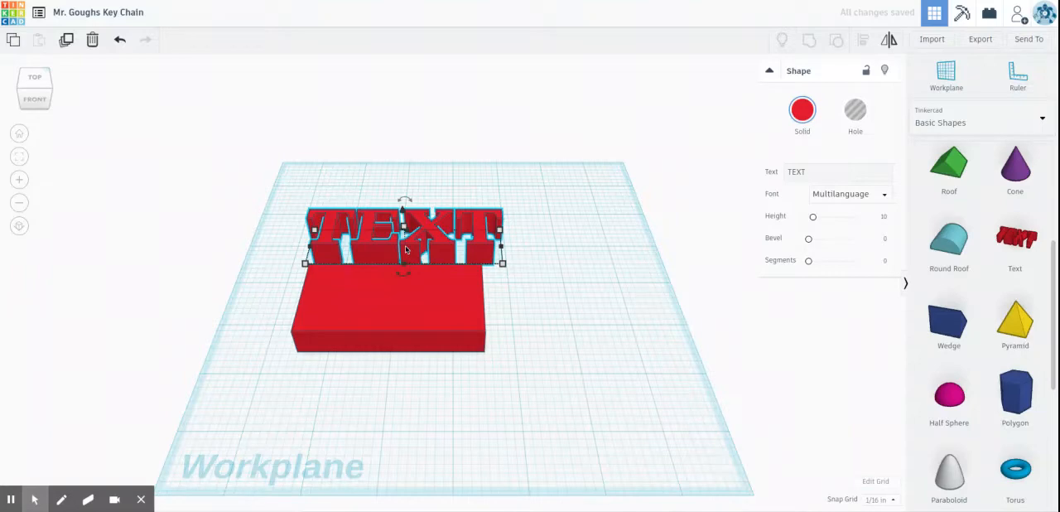
Step: Replace the text shape's default wording with the owner's title and surname initial
{"action": "left_click", "coordinate": [805, 172]}
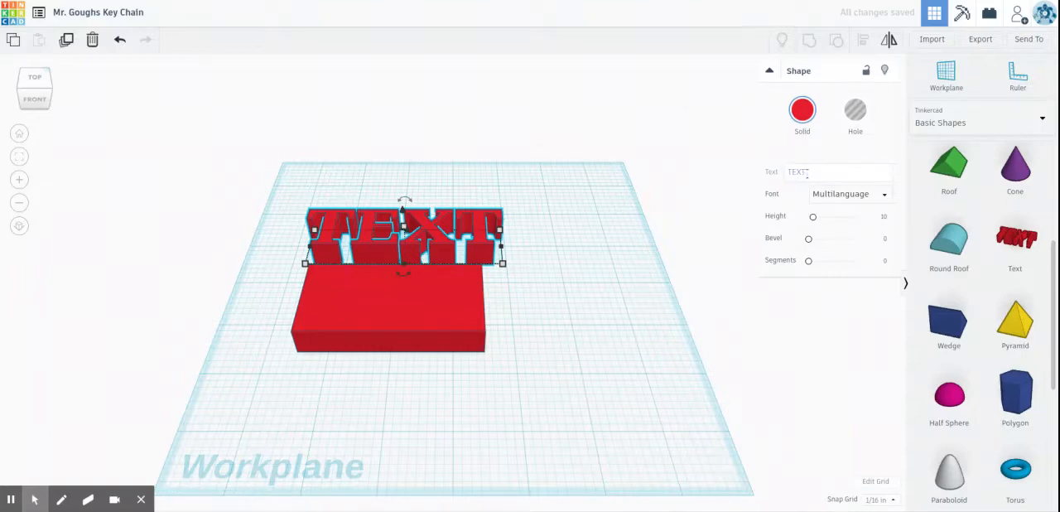
{"action": "left_click", "coordinate": [808, 173]}
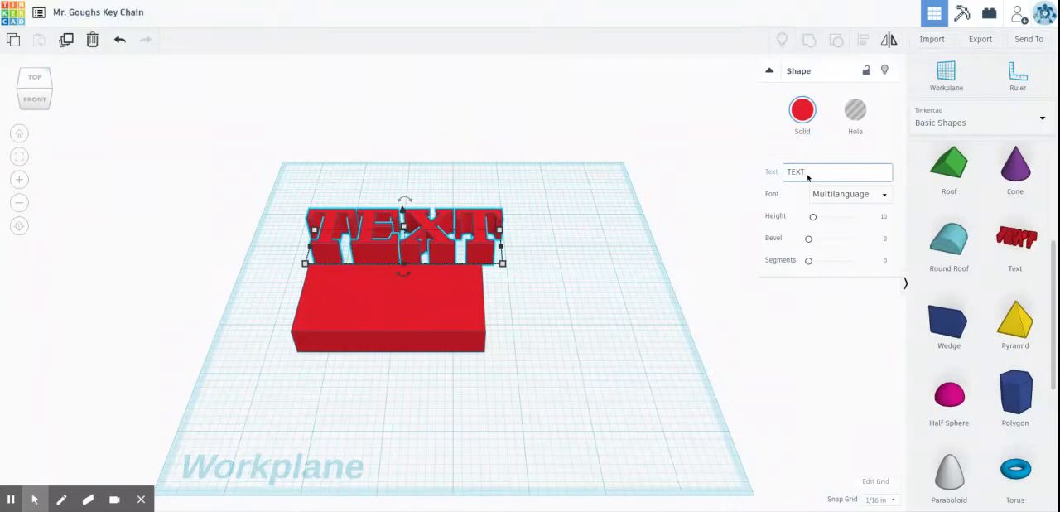
{"action": "key", "text": "BackSpace"}
{"action": "key", "text": "BackSpace"}
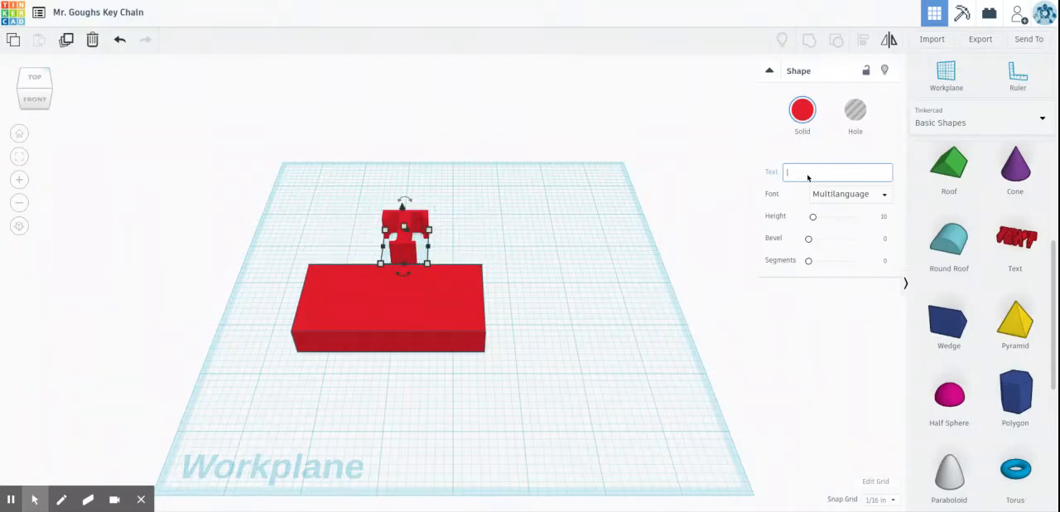
{"action": "type", "text": "sdfs"}
{"action": "key", "text": "BackSpace"}
{"action": "key", "text": "BackSpace"}
{"action": "key", "text": "BackSpace"}
{"action": "key", "text": "BackSpace"}
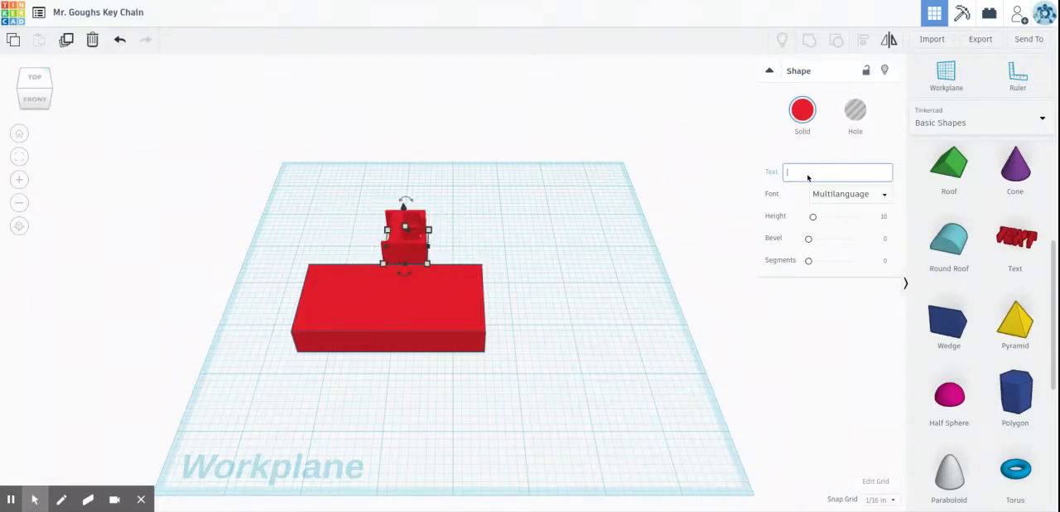
{"action": "type", "text": "Mr. G"}
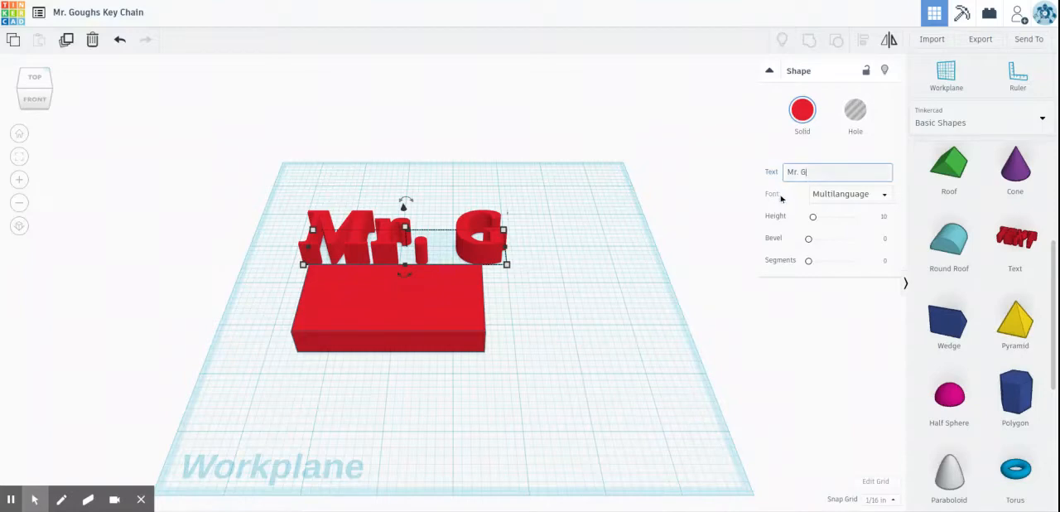
Step: Try the Sans Mono font on the text shape, and settle on Serif
{"action": "left_click", "coordinate": [827, 196]}
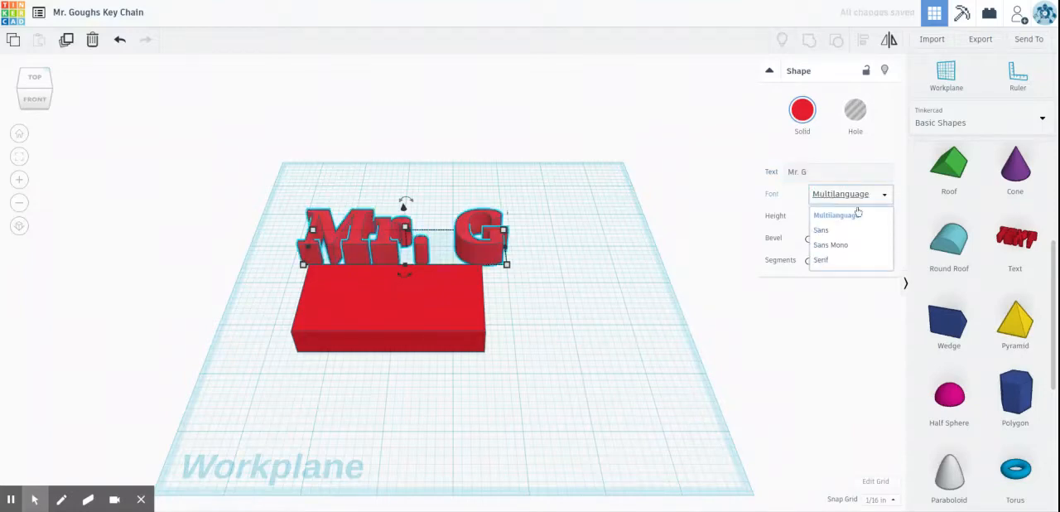
{"action": "left_click", "coordinate": [833, 245]}
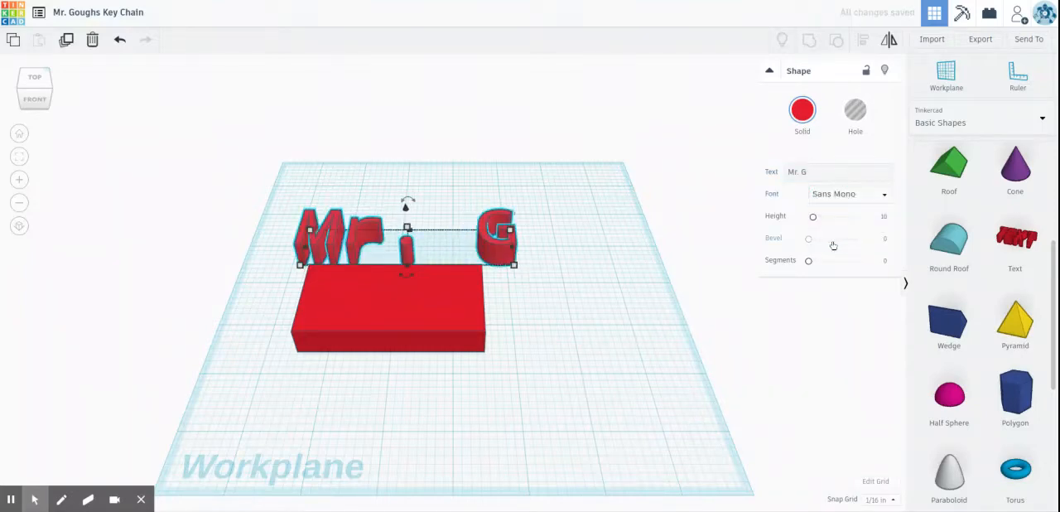
{"action": "left_click", "coordinate": [841, 194]}
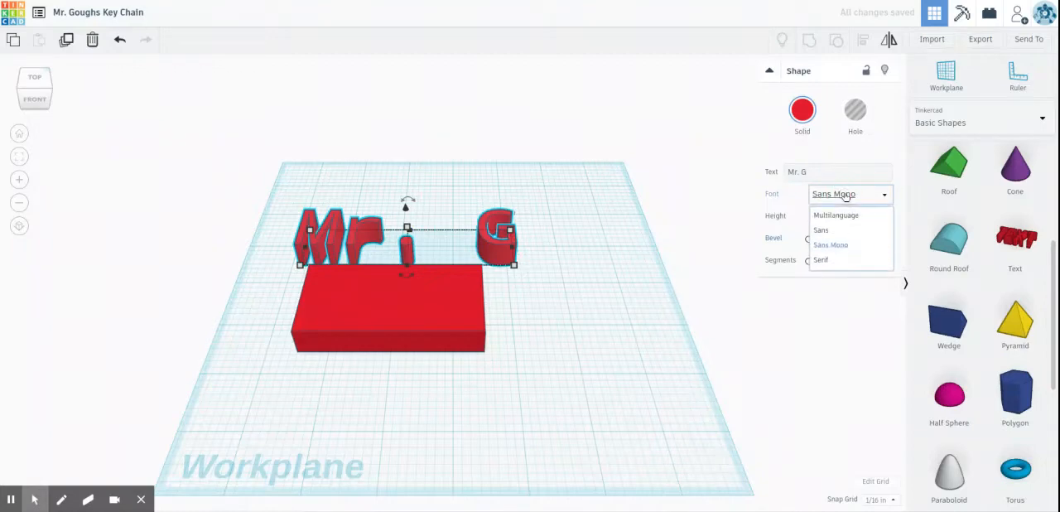
{"action": "left_click", "coordinate": [818, 260]}
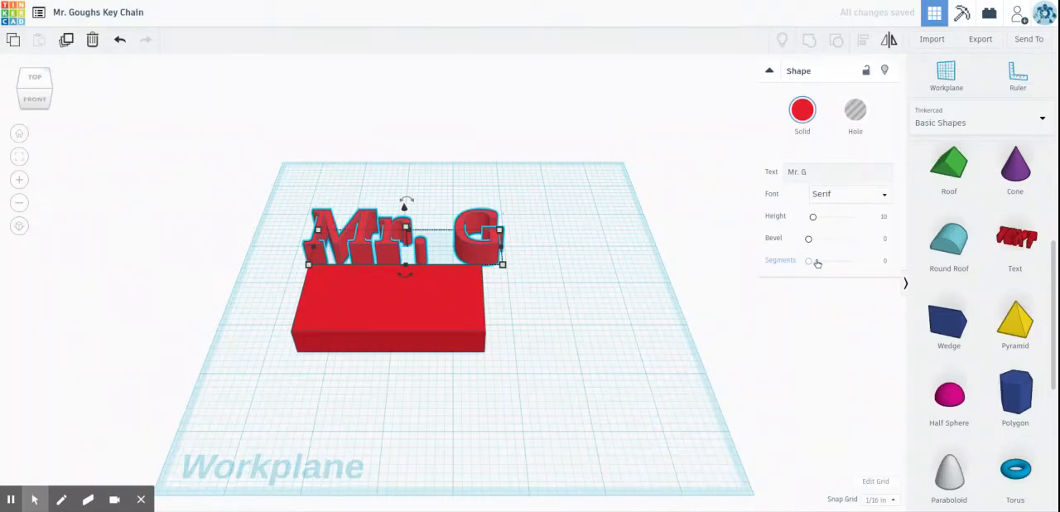
Step: Move the text shape forward along the workplane until it overlaps the red box
{"action": "key", "text": "Down"}
{"action": "key", "text": "Down"}
{"action": "key", "text": "Down"}
{"action": "key", "text": "Down"}
{"action": "key", "text": "Down"}
{"action": "key", "text": "Down"}
{"action": "key", "text": "Down"}
{"action": "key", "text": "Down"}
{"action": "key", "text": "Down"}
{"action": "key", "text": "Down"}
{"action": "key", "text": "Down"}
{"action": "key", "text": "Down"}
{"action": "key", "text": "Down"}
{"action": "key", "text": "Down"}
{"action": "key", "text": "Down"}
{"action": "key", "text": "Down"}
{"action": "key", "text": "Down"}
{"action": "key", "text": "Down"}
{"action": "key", "text": "Down"}
{"action": "key", "text": "Down"}
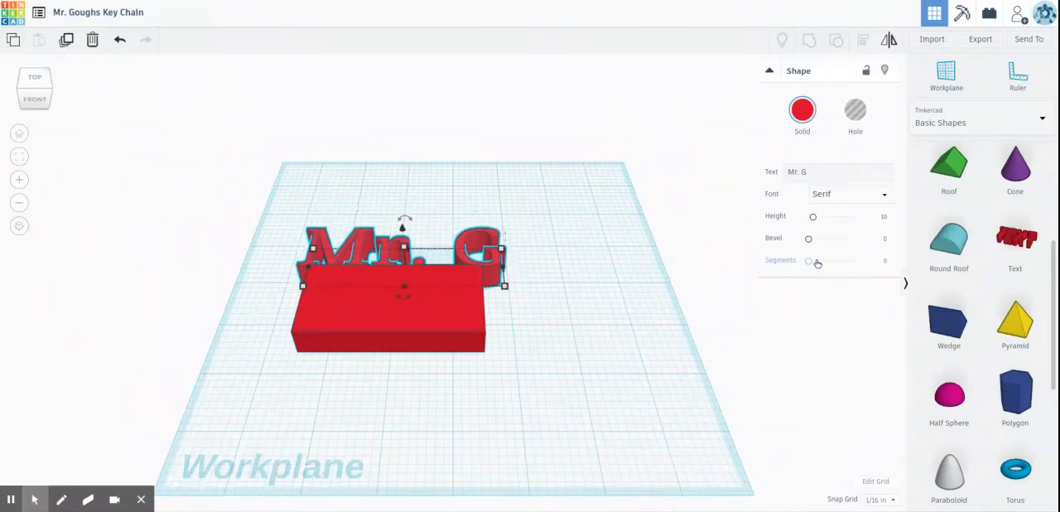
{"action": "key", "text": "Down"}
{"action": "key", "text": "Down"}
{"action": "key", "text": "Down"}
{"action": "key", "text": "Down"}
{"action": "key", "text": "Down"}
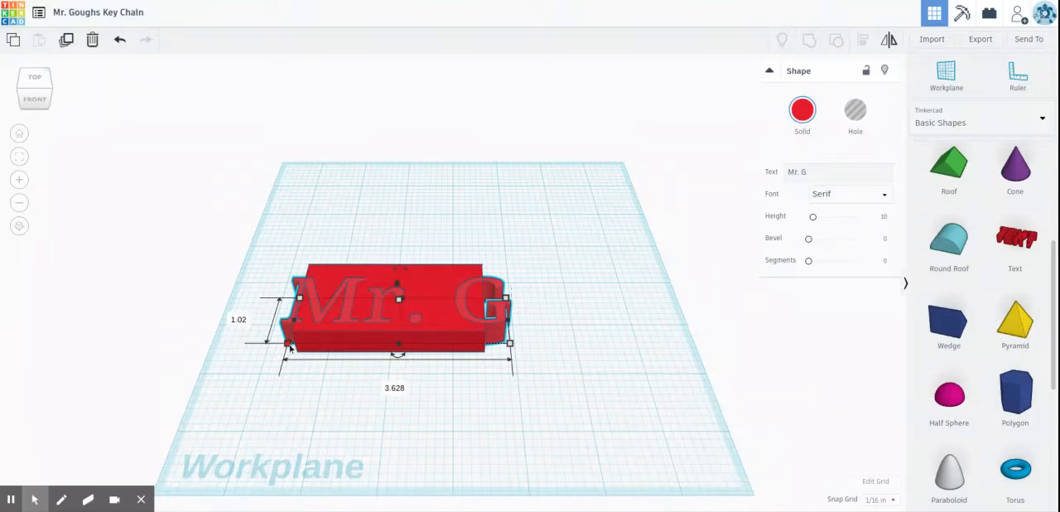
Step: Shrink the text to about 2.24 by 0.62 in and shift it left so it lies within the box's outline
{"action": "left_click_drag", "start_coordinate": [288, 344], "coordinate": [377, 330]}
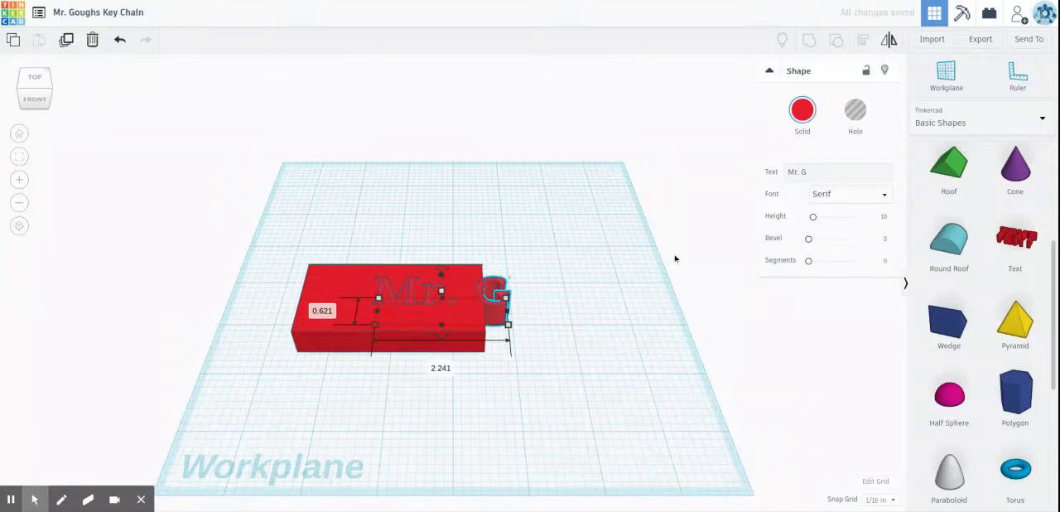
{"action": "key", "text": "Left"}
{"action": "key", "text": "Left"}
{"action": "key", "text": "Left"}
{"action": "key", "text": "Left"}
{"action": "key", "text": "Left"}
{"action": "key", "text": "Left"}
{"action": "key", "text": "Left"}
{"action": "key", "text": "Left"}
{"action": "key", "text": "Left"}
{"action": "key", "text": "Left"}
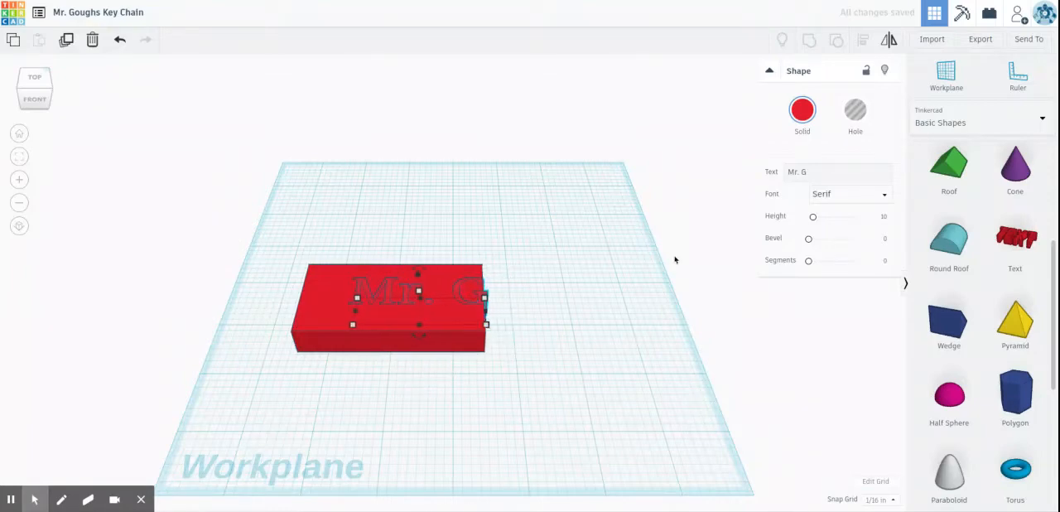
{"action": "key", "text": "Left"}
{"action": "key", "text": "Left"}
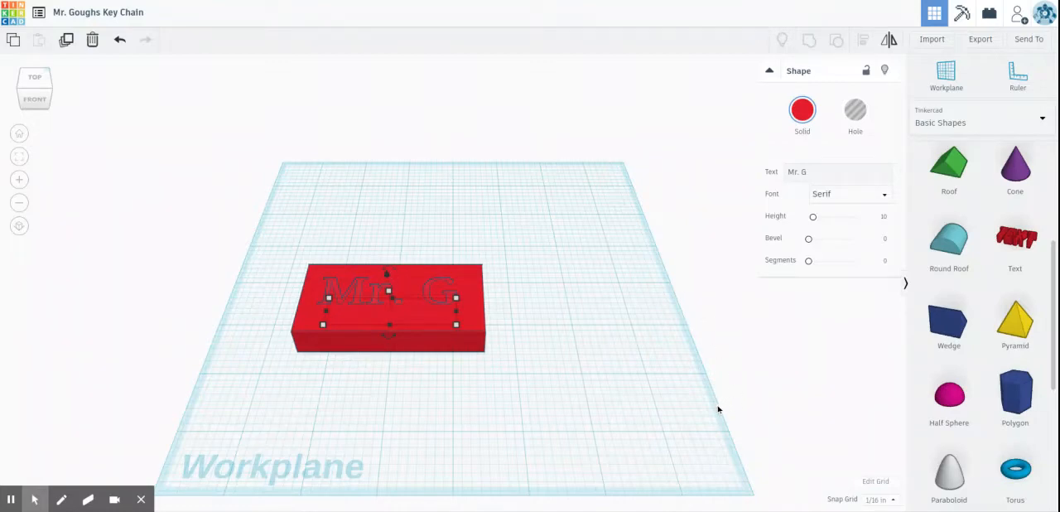
Step: Remove the space between the title and the initial in the text shape's wording
{"action": "mouse_move", "coordinate": [596, 377]}
{"action": "right_mouse_down"}
{"action": "mouse_move", "coordinate": [591, 356]}
{"action": "mouse_move", "coordinate": [599, 369]}
{"action": "right_mouse_up"}
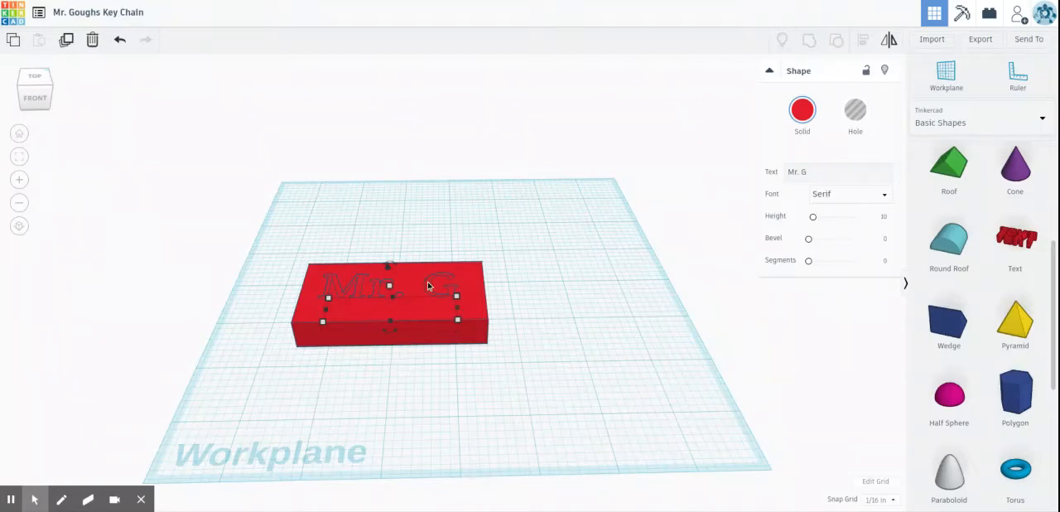
{"action": "left_click", "coordinate": [803, 171]}
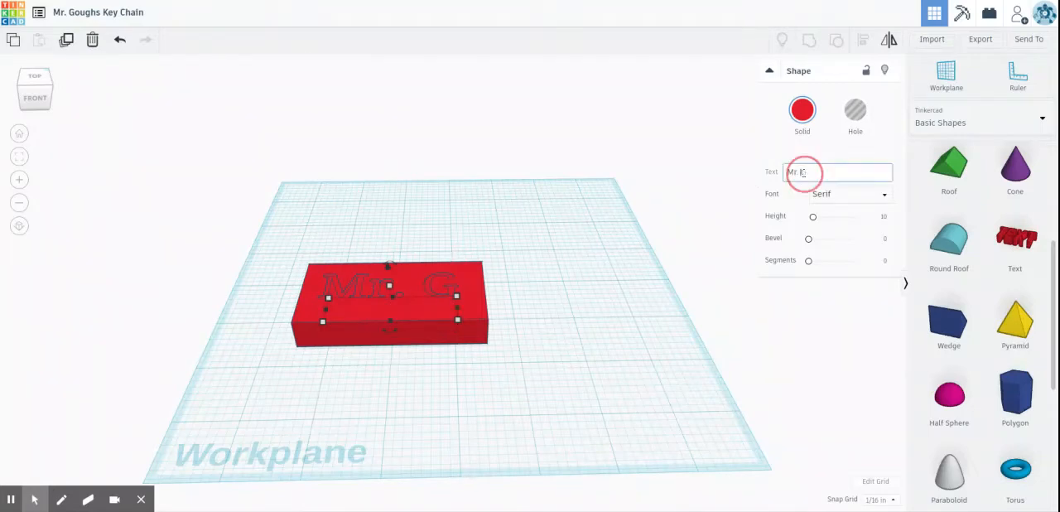
{"action": "key", "text": "BackSpace"}
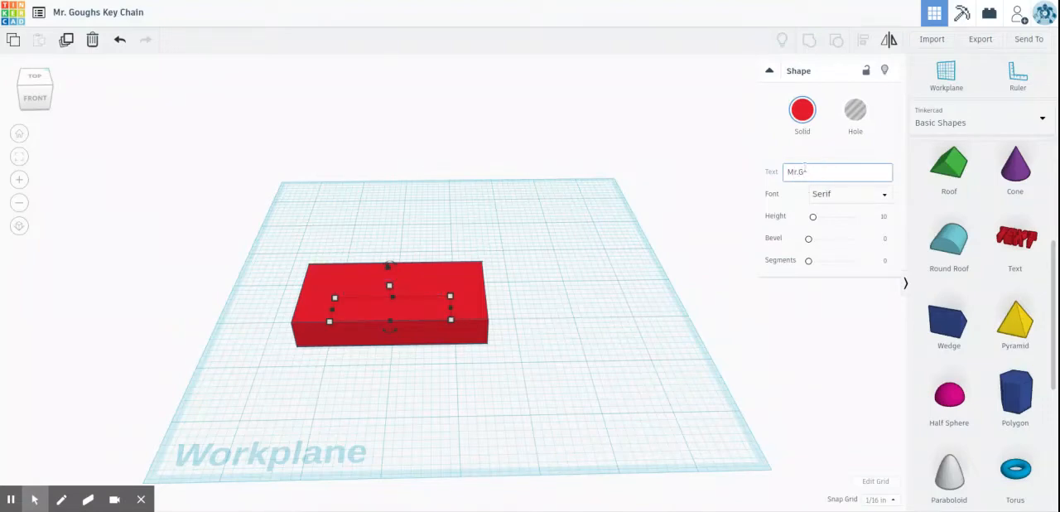
{"action": "left_click", "coordinate": [608, 319]}
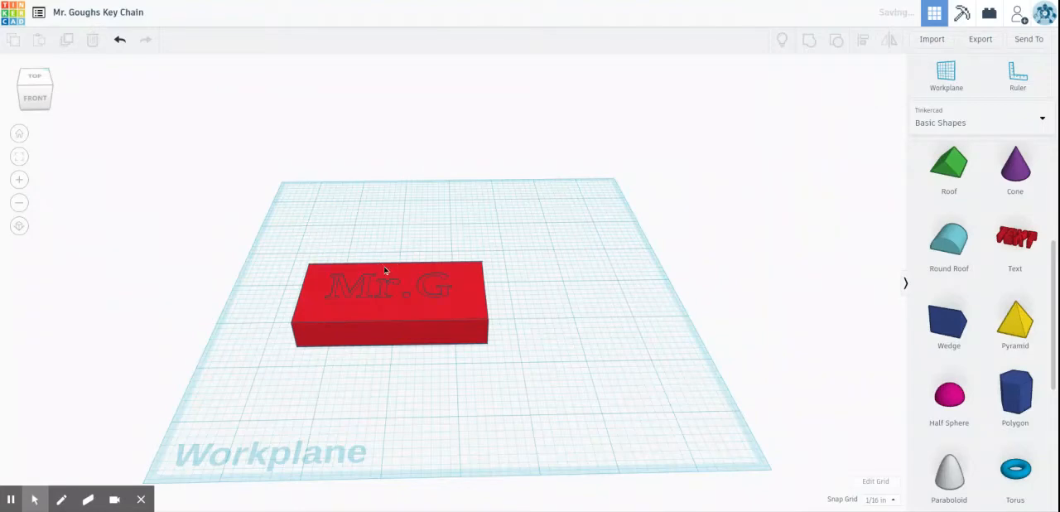
Step: Lower the red box by 1/8 in and raise the text so its letters stand out above the box's top face
{"action": "left_click", "coordinate": [384, 286]}
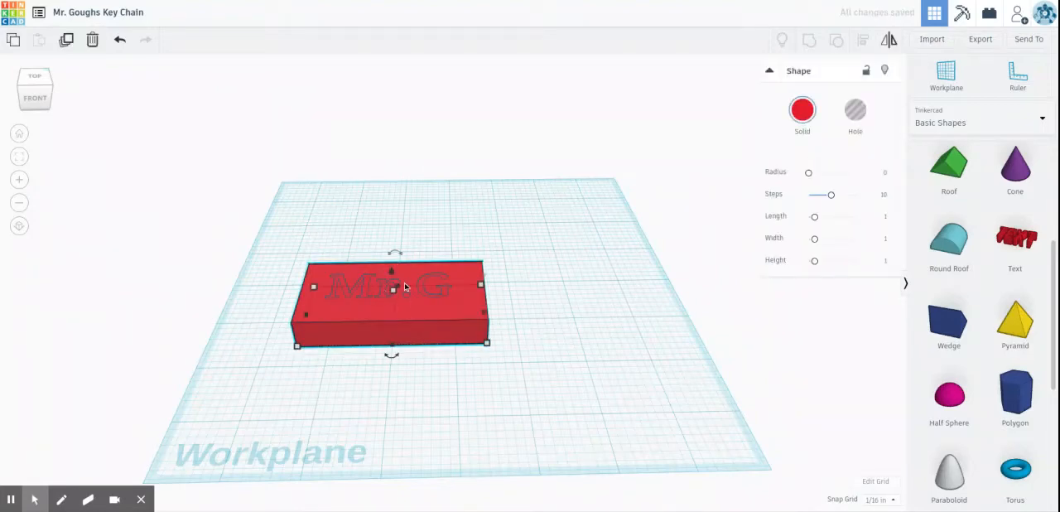
{"action": "mouse_move", "coordinate": [391, 271]}
{"action": "left_mouse_down"}
{"action": "mouse_move", "coordinate": [386, 240]}
{"action": "mouse_move", "coordinate": [392, 275]}
{"action": "left_mouse_up"}
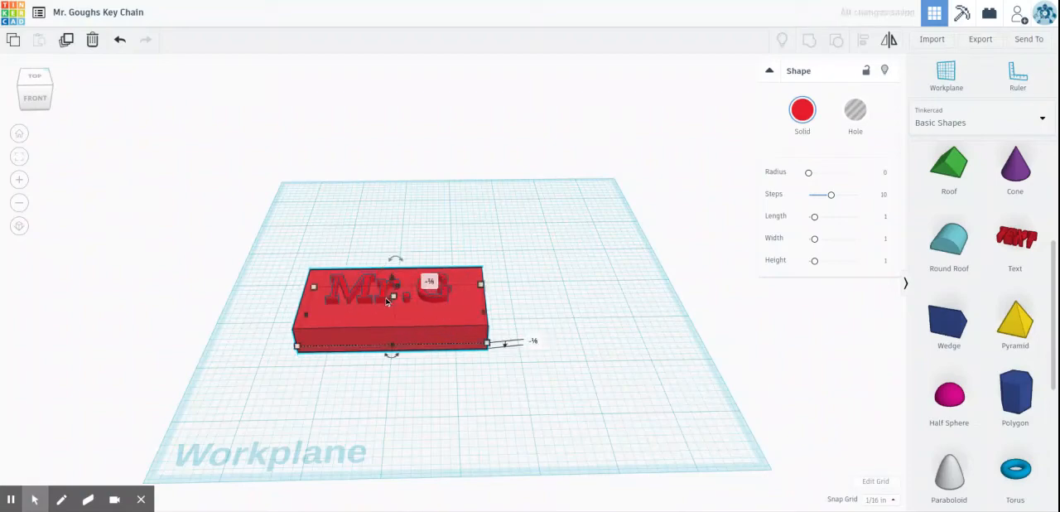
{"action": "left_click", "coordinate": [384, 297]}
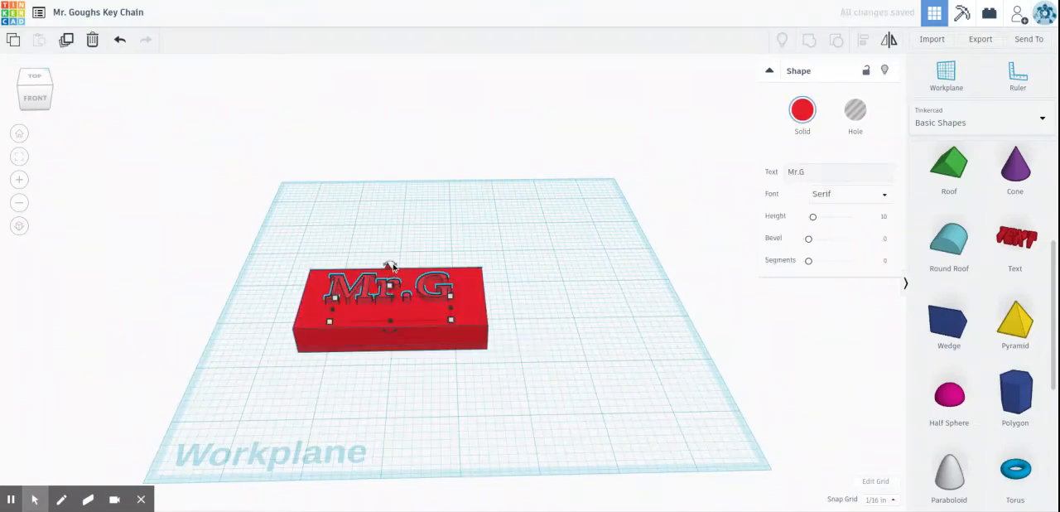
{"action": "left_click_drag", "start_coordinate": [390, 267], "coordinate": [389, 256]}
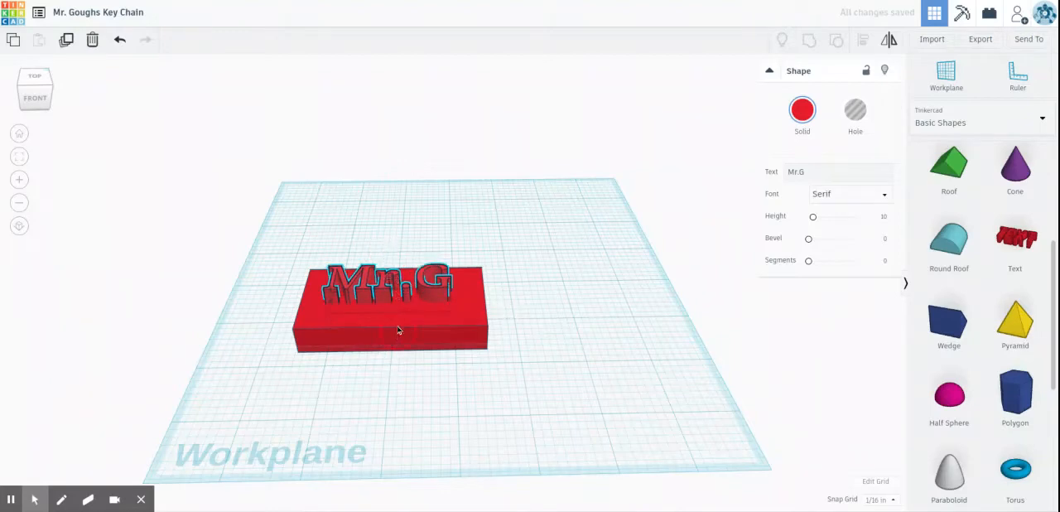
Step: Raise the red box by 1/8 in so it rests on the workplane again
{"action": "left_click", "coordinate": [475, 306]}
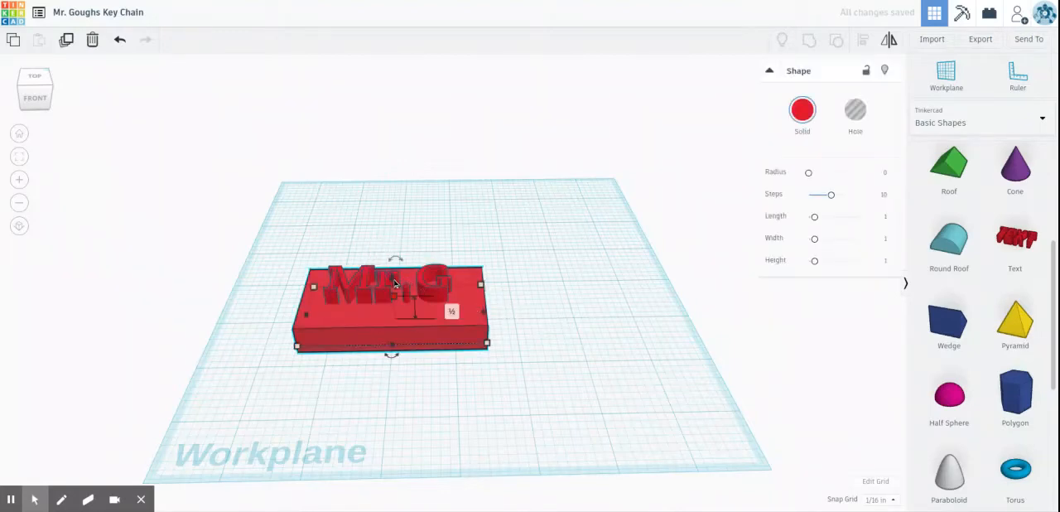
{"action": "left_click_drag", "start_coordinate": [396, 276], "coordinate": [393, 278]}
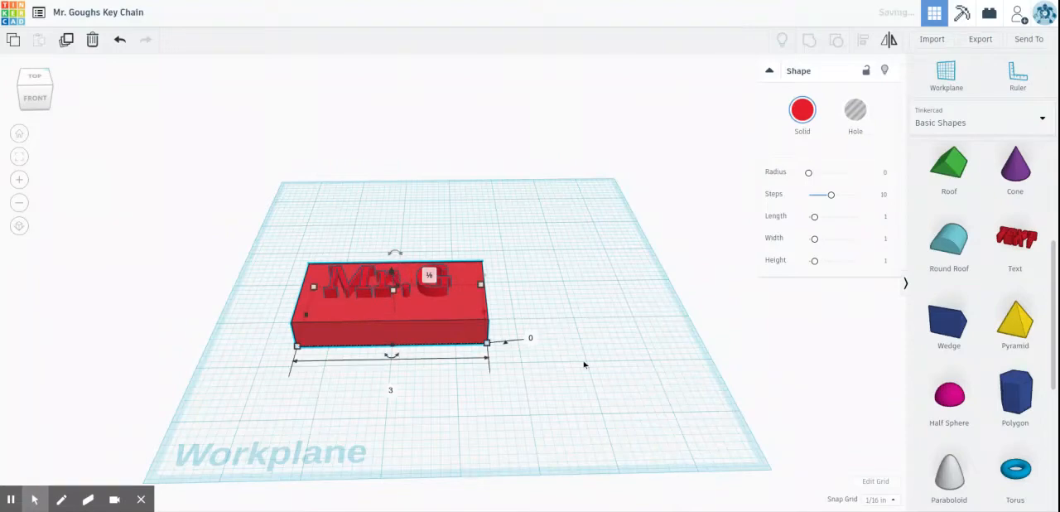
{"action": "left_click", "coordinate": [594, 367]}
Step: Align the text and the red box on their centres, both left-to-right and front-to-back
{"action": "right_click_drag", "start_coordinate": [576, 325], "coordinate": [559, 260]}
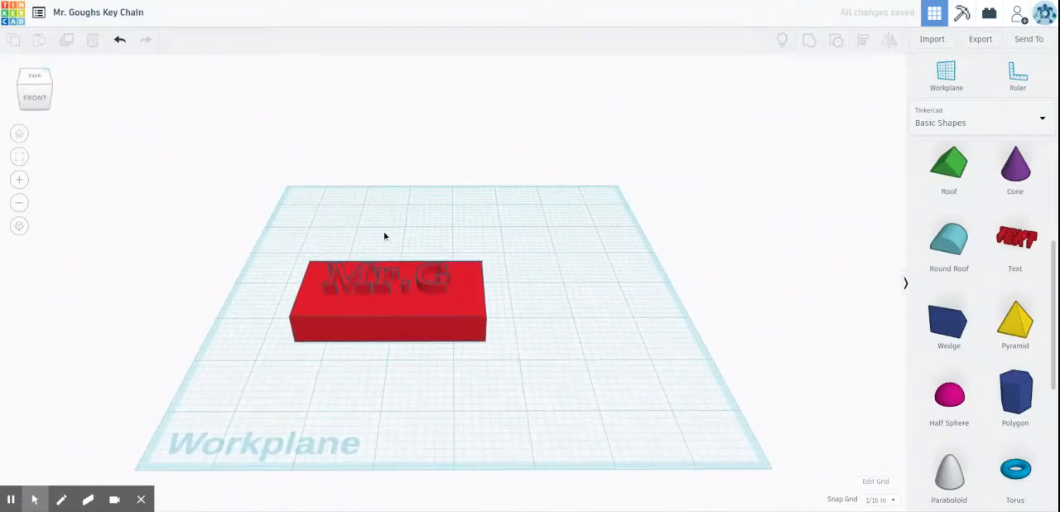
{"action": "left_click", "coordinate": [306, 308]}
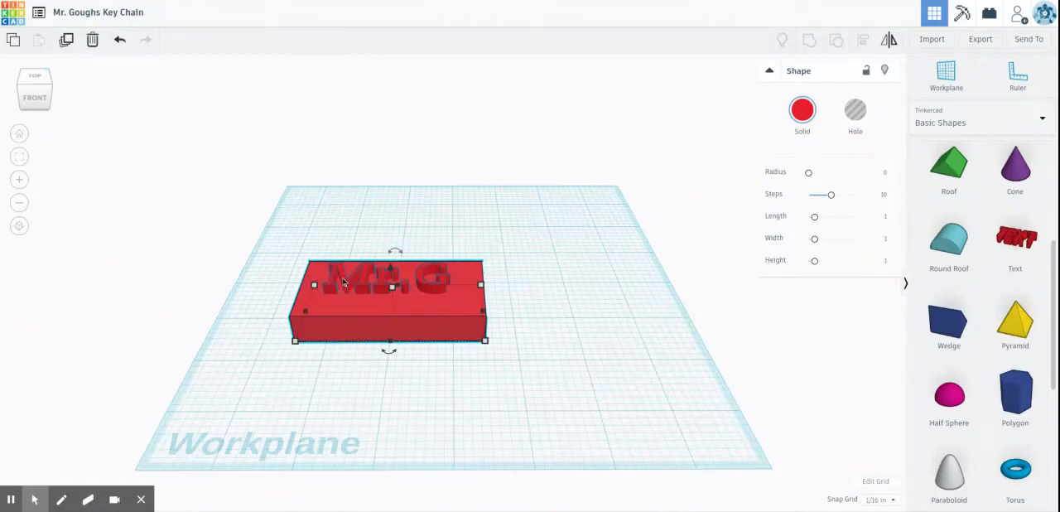
{"action": "left_click", "coordinate": [343, 280], "text": "shift"}
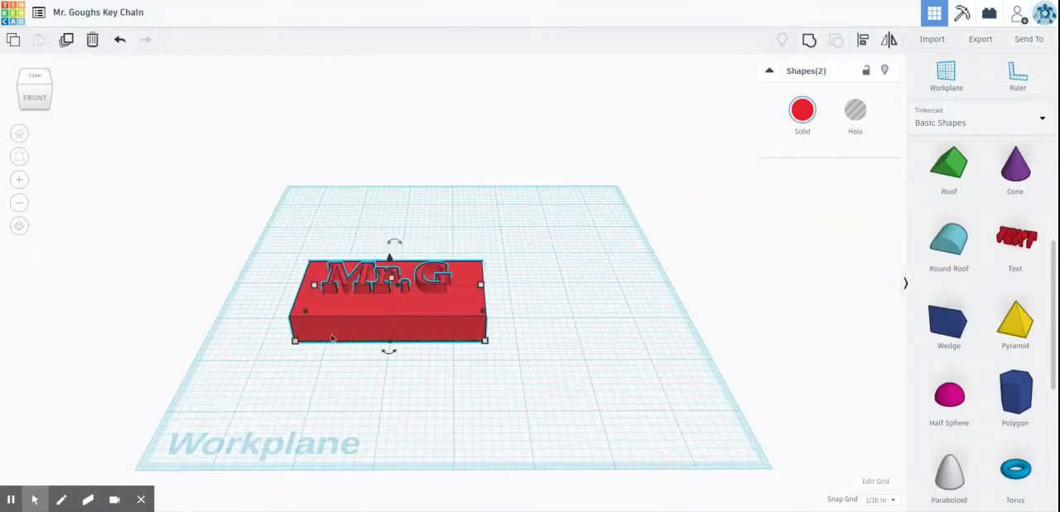
{"action": "left_click", "coordinate": [867, 41]}
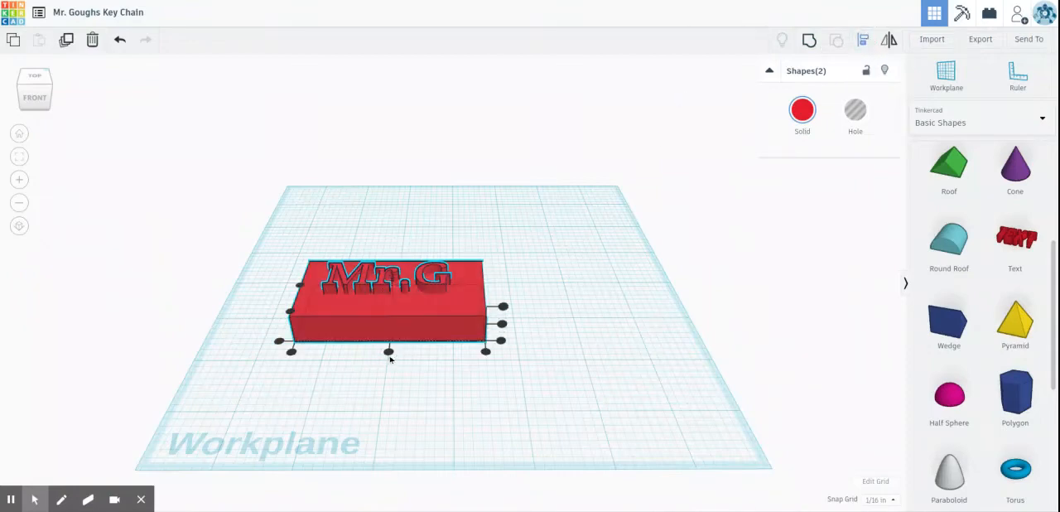
{"action": "left_click", "coordinate": [389, 352]}
{"action": "right_click_drag", "start_coordinate": [301, 411], "coordinate": [452, 393]}
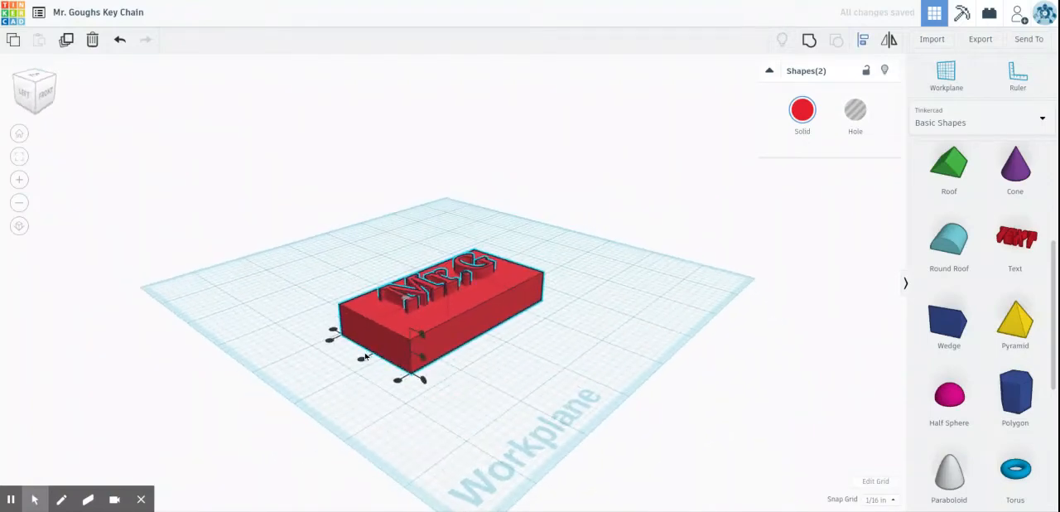
{"action": "left_click", "coordinate": [360, 361]}
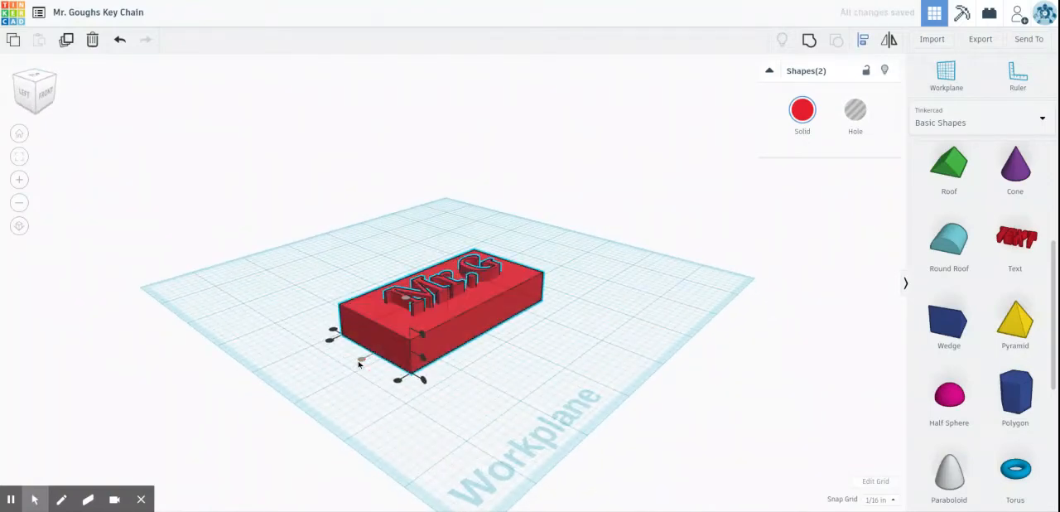
Step: Group the raised text and the red box into a single shape
{"action": "right_click_drag", "start_coordinate": [661, 302], "coordinate": [412, 303]}
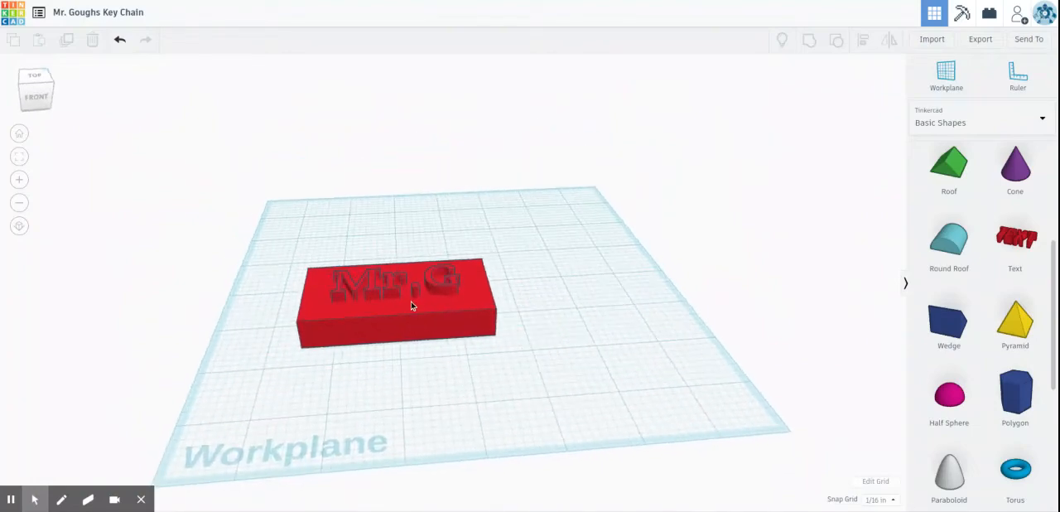
{"action": "scroll", "coordinate": [412, 303], "scroll_direction": "up", "scroll_amount": 10}
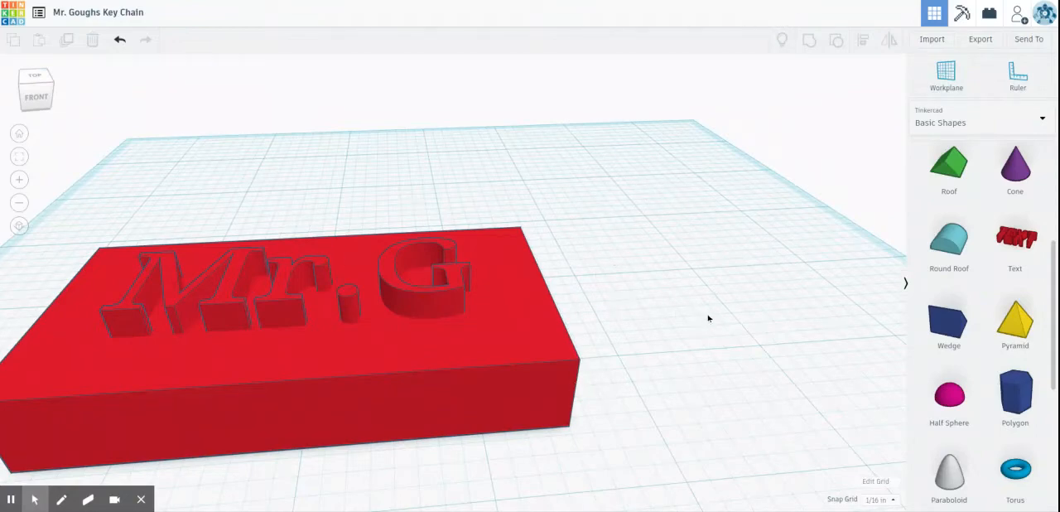
{"action": "scroll", "coordinate": [704, 319], "scroll_direction": "down", "scroll_amount": 5}
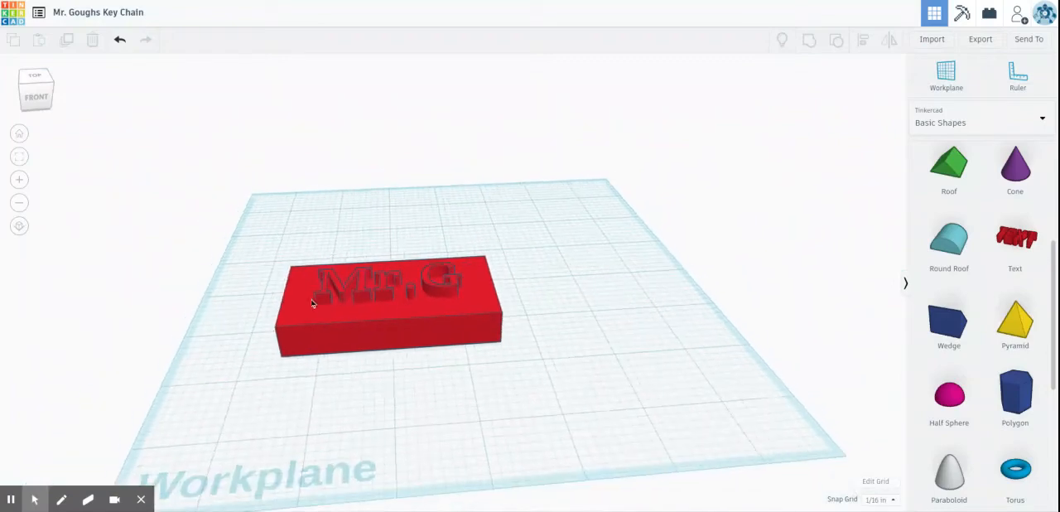
{"action": "left_click_drag", "start_coordinate": [245, 213], "coordinate": [653, 405]}
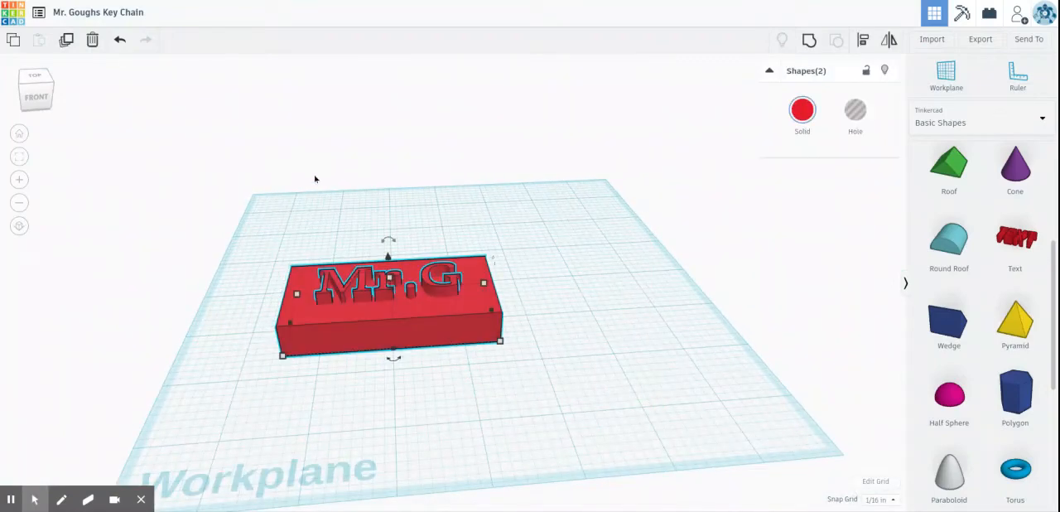
{"action": "left_click", "coordinate": [568, 233]}
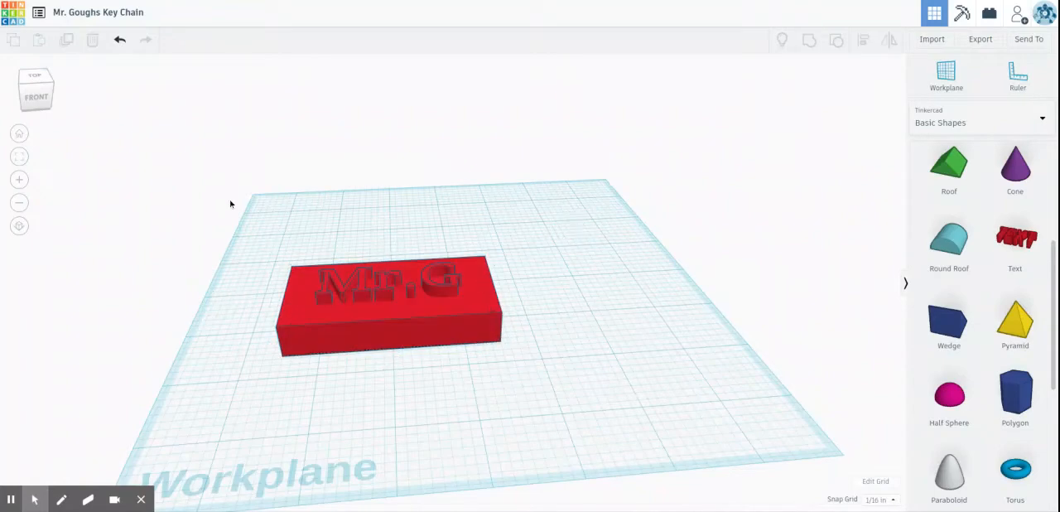
{"action": "left_click_drag", "start_coordinate": [233, 197], "coordinate": [611, 399]}
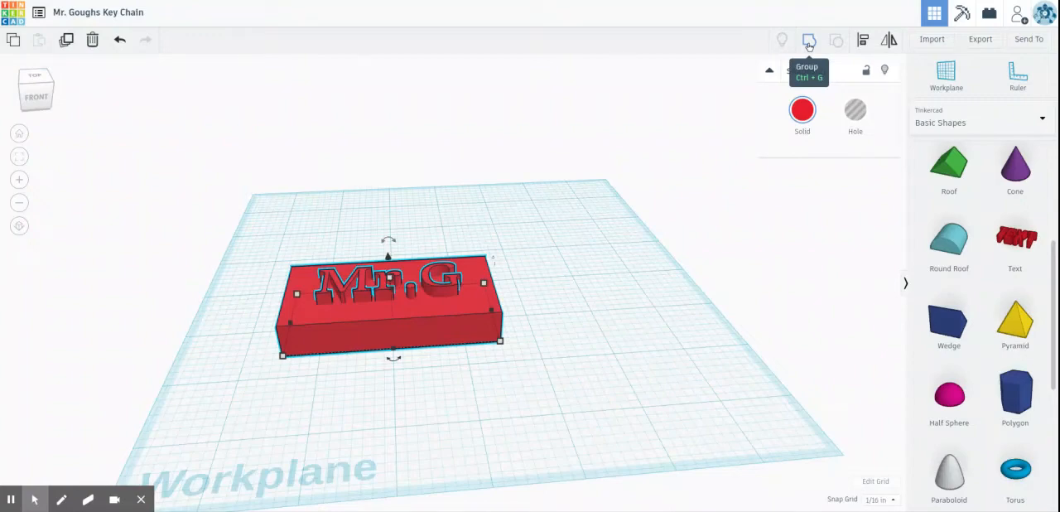
{"action": "left_click", "coordinate": [809, 43]}
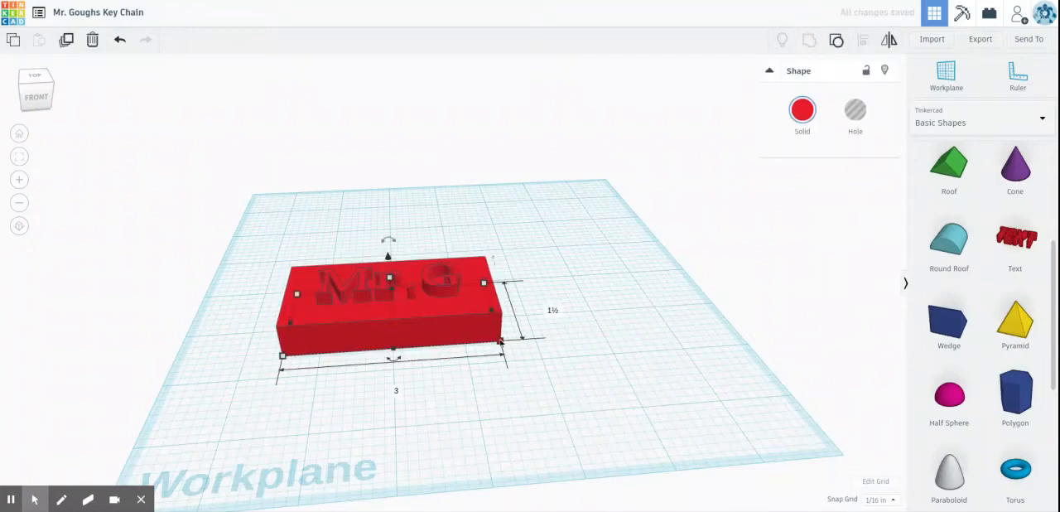
Step: Try scaling the grouped key chain down to about 2.44 by 0.81 in, and undo the scaling
{"action": "left_click_drag", "start_coordinate": [500, 341], "coordinate": [456, 319]}
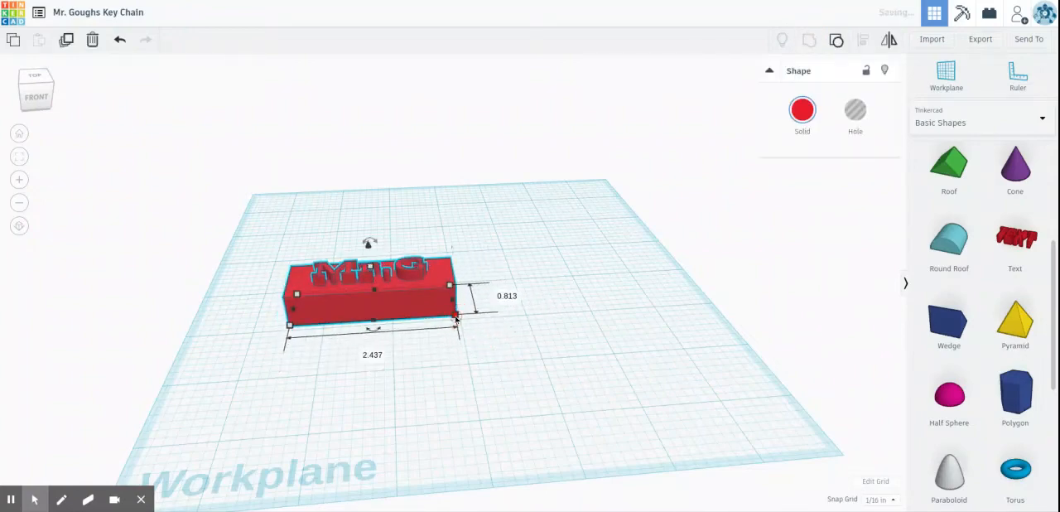
{"action": "left_click", "coordinate": [119, 41]}
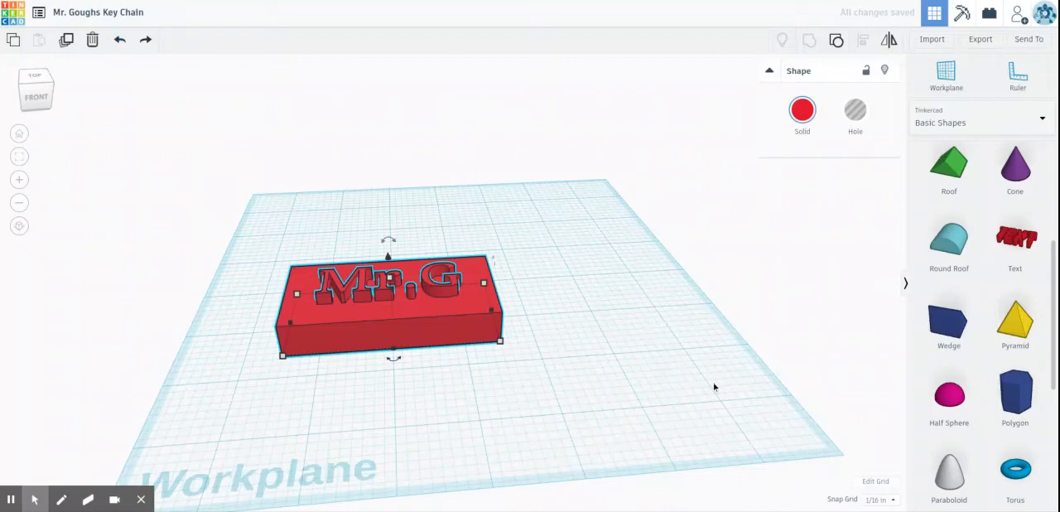
{"action": "left_click", "coordinate": [708, 357]}
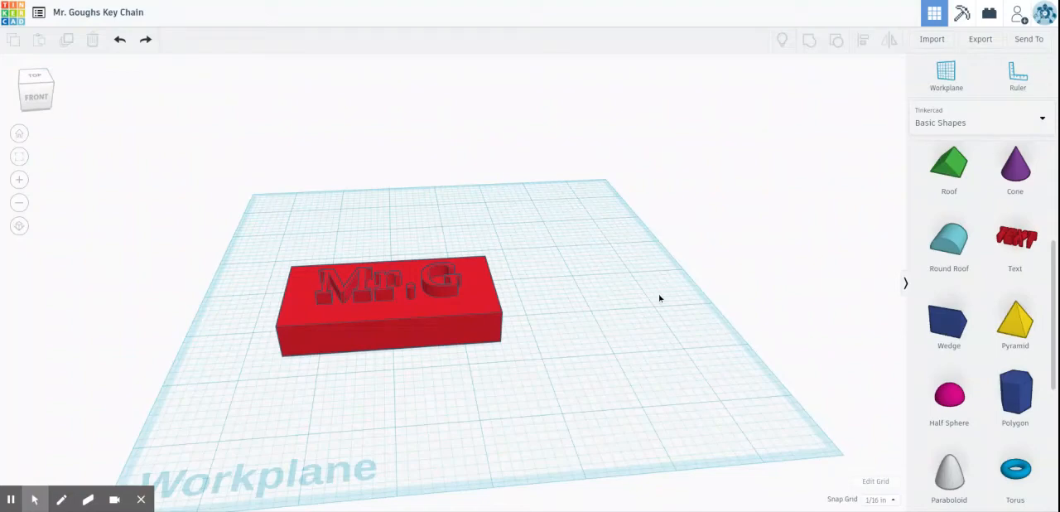
Step: Add a hole cylinder to the workplane behind the key chain and shrink its base to about 0.312 by 0.312 in
{"action": "right_click_drag", "start_coordinate": [659, 298], "coordinate": [727, 302]}
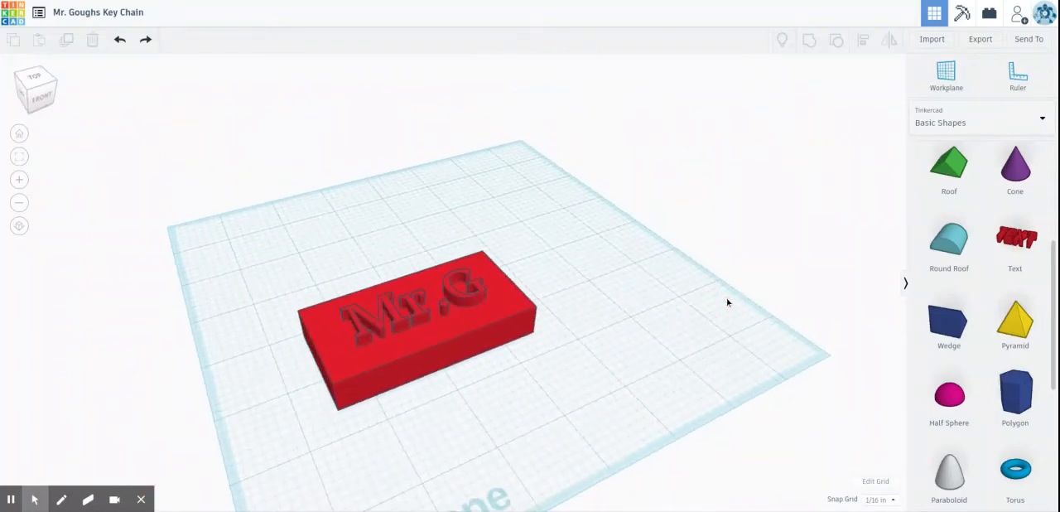
{"action": "right_click_drag", "start_coordinate": [497, 430], "coordinate": [539, 370]}
{"action": "scroll", "coordinate": [1001, 213], "scroll_direction": "up", "scroll_amount": 3}
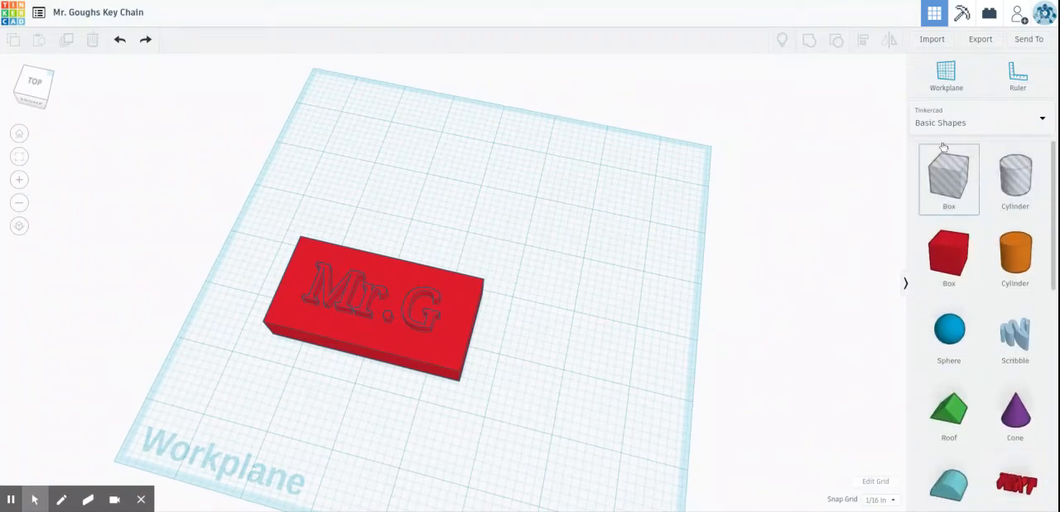
{"action": "left_click_drag", "start_coordinate": [1021, 172], "coordinate": [362, 211]}
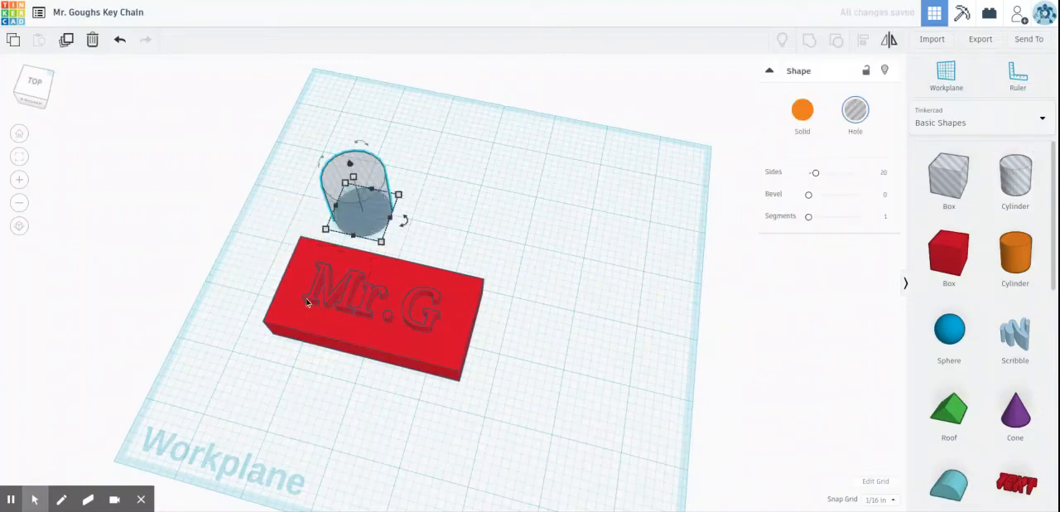
{"action": "left_click_drag", "start_coordinate": [383, 243], "coordinate": [357, 201]}
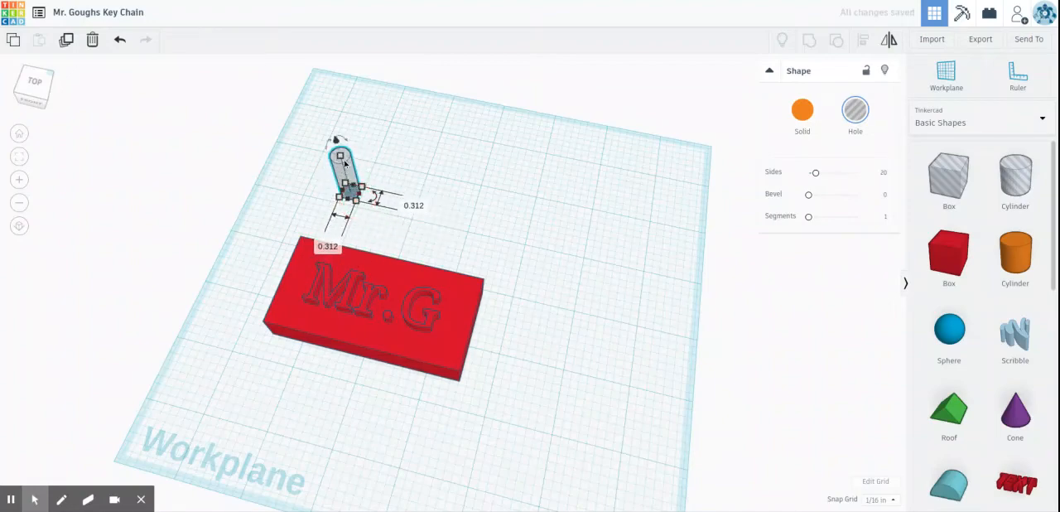
Step: Shorten the hole cylinder and move it onto the back-left corner of the red box, just beside the raised text
{"action": "left_click_drag", "start_coordinate": [352, 164], "coordinate": [342, 189]}
{"action": "left_click_drag", "start_coordinate": [329, 225], "coordinate": [321, 253]}
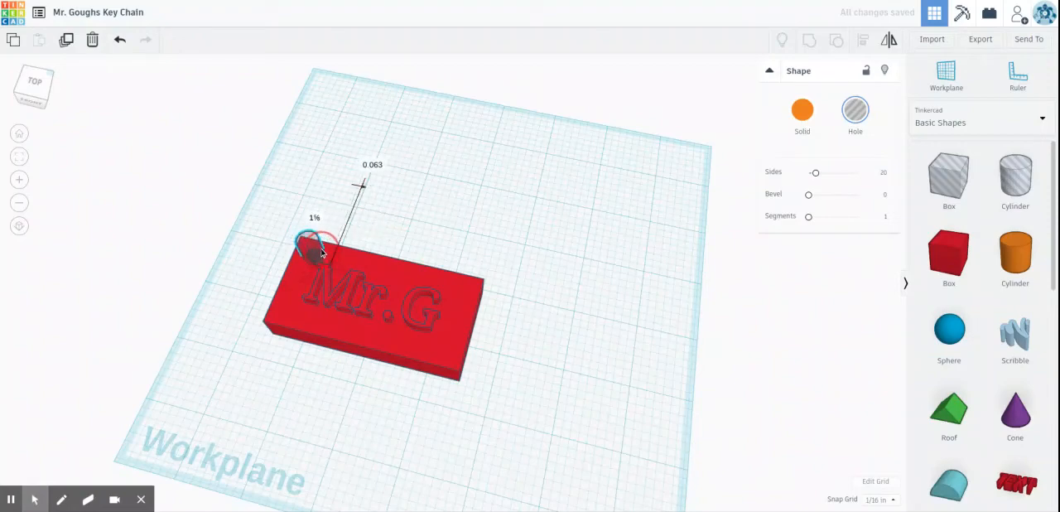
{"action": "left_click", "coordinate": [450, 208]}
{"action": "left_click", "coordinate": [222, 295]}
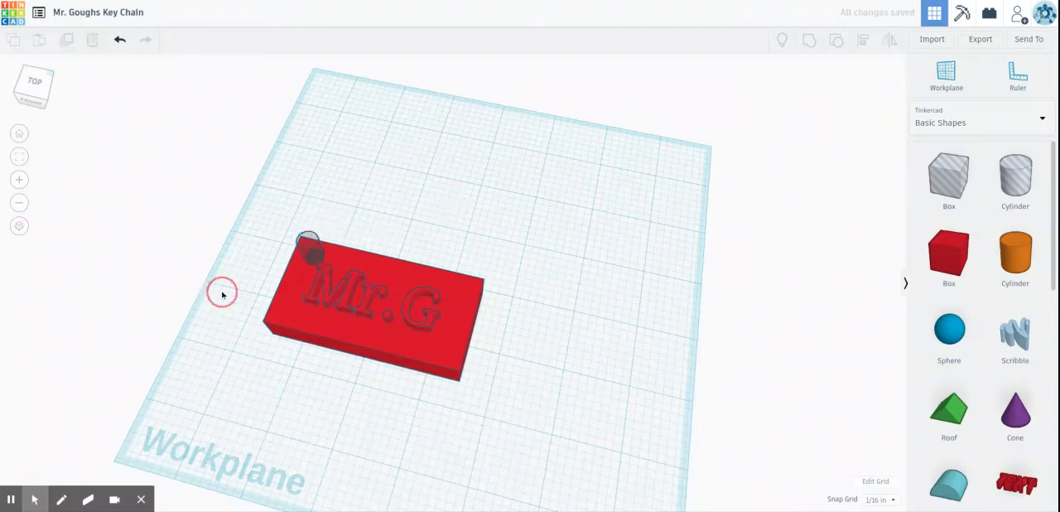
Step: Lower the hole cylinder by 1/4 in so that it passes completely through the underside of the red box
{"action": "right_click_drag", "start_coordinate": [222, 295], "coordinate": [492, 163]}
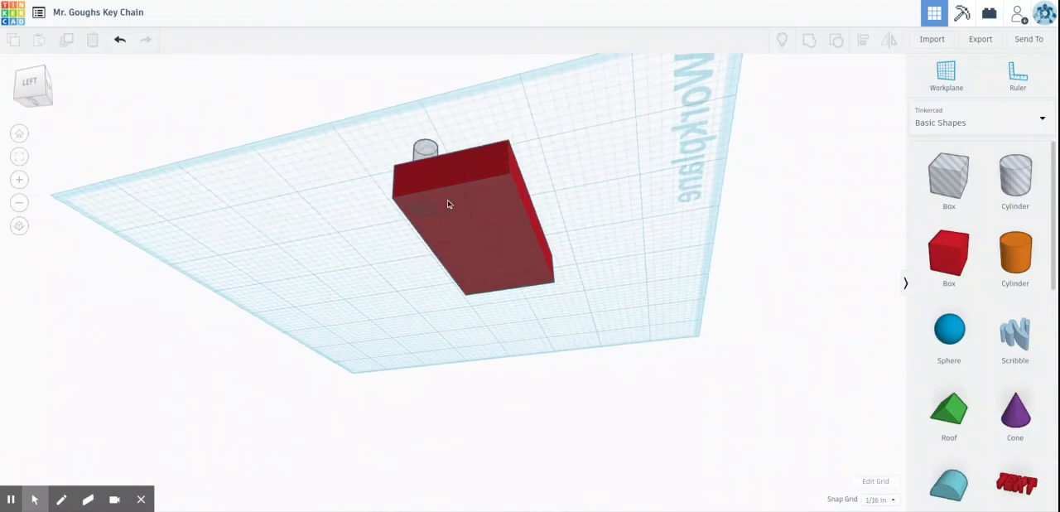
{"action": "right_click_drag", "start_coordinate": [578, 170], "coordinate": [585, 191]}
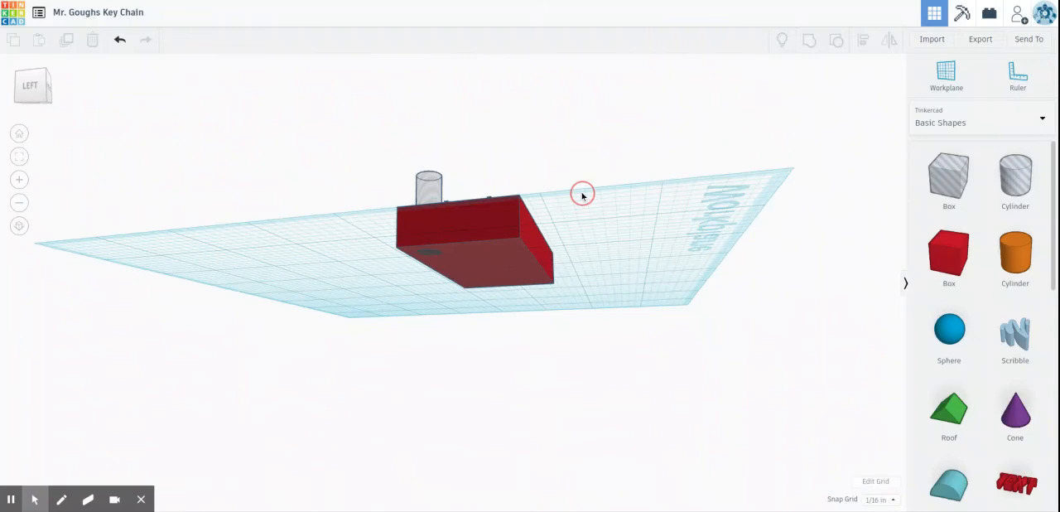
{"action": "left_click", "coordinate": [428, 182]}
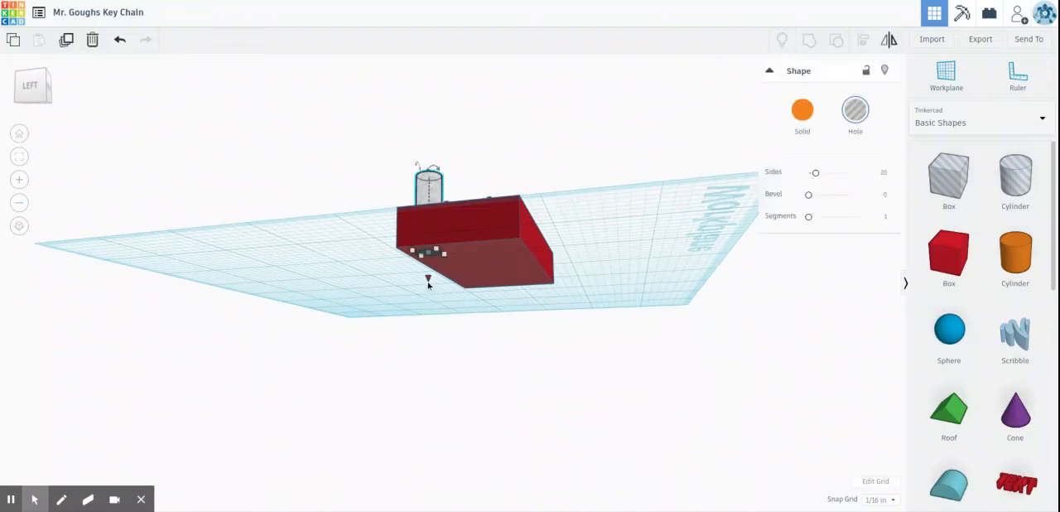
{"action": "left_click_drag", "start_coordinate": [429, 280], "coordinate": [429, 296]}
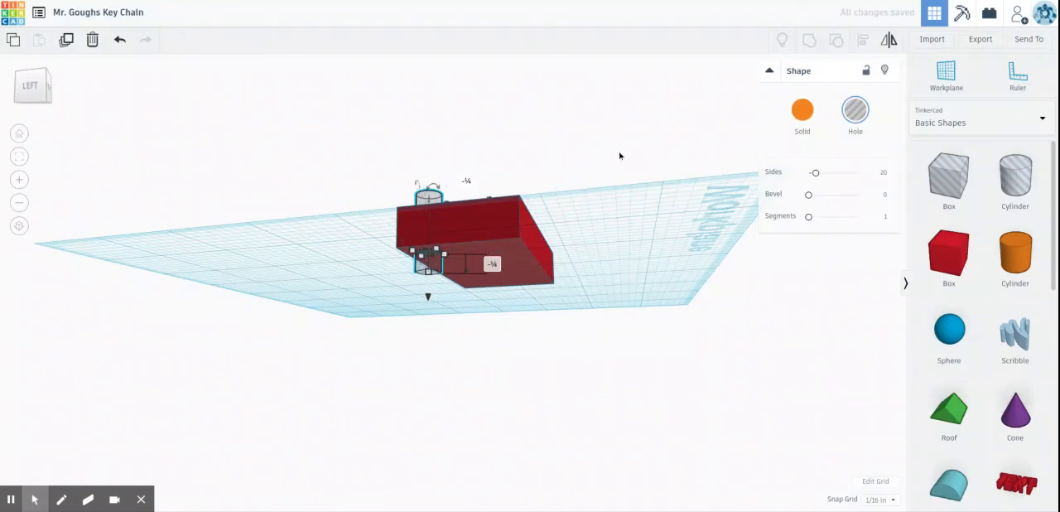
Step: Group the hole cylinder with the key chain body to cut the key-ring hole through its back-left corner
{"action": "right_click_drag", "start_coordinate": [619, 155], "coordinate": [411, 284]}
{"action": "right_click_drag", "start_coordinate": [634, 161], "coordinate": [635, 320]}
{"action": "left_click_drag", "start_coordinate": [226, 213], "coordinate": [628, 459]}
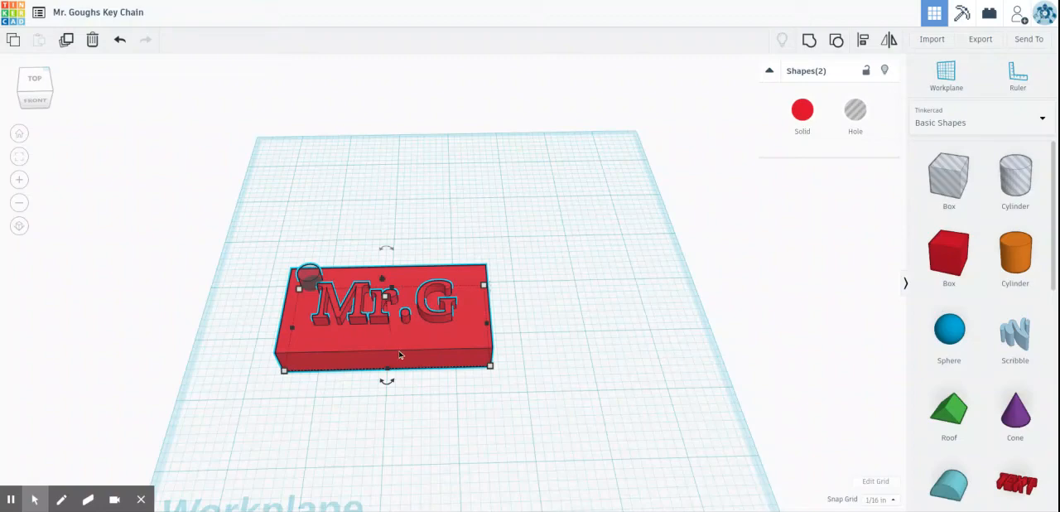
{"action": "left_click", "coordinate": [810, 41]}
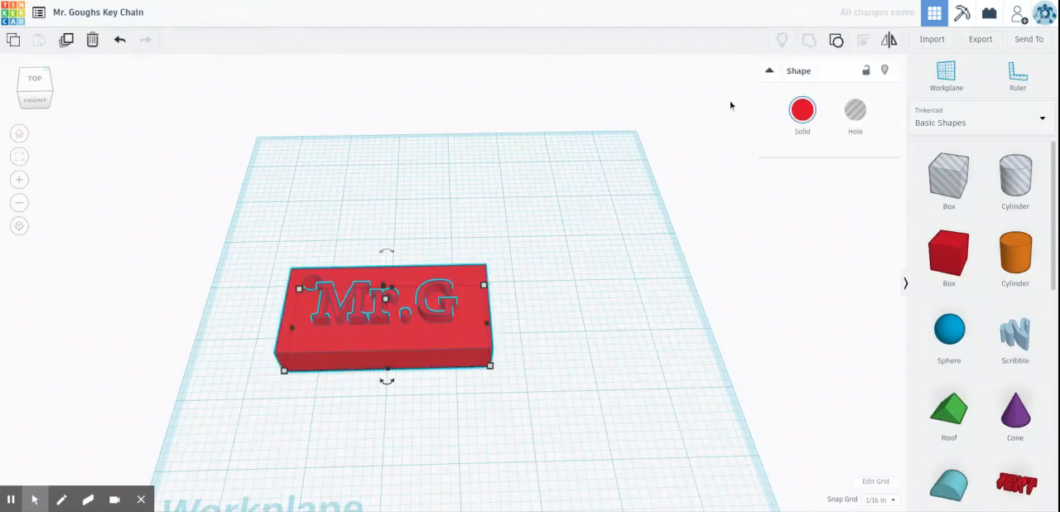
{"action": "right_click_drag", "start_coordinate": [568, 304], "coordinate": [617, 347]}
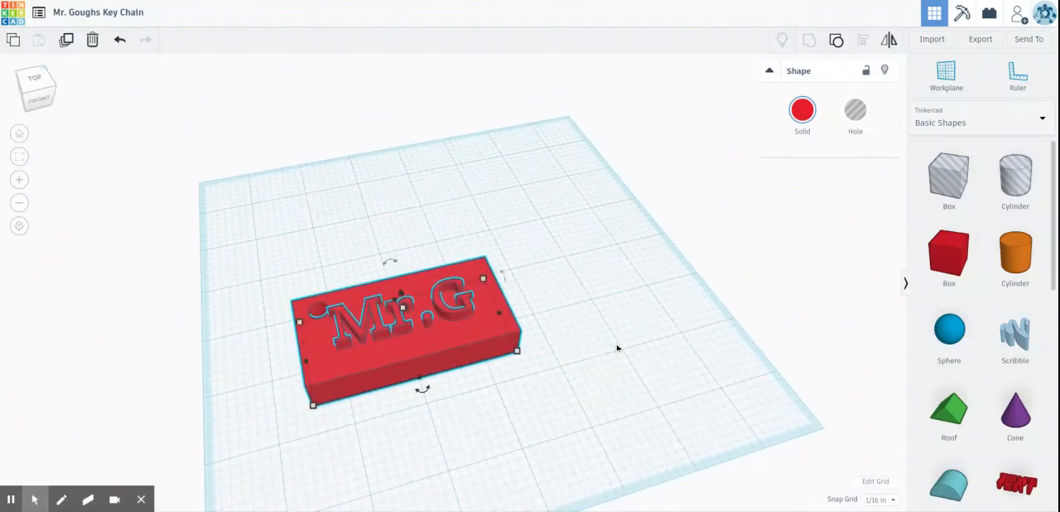